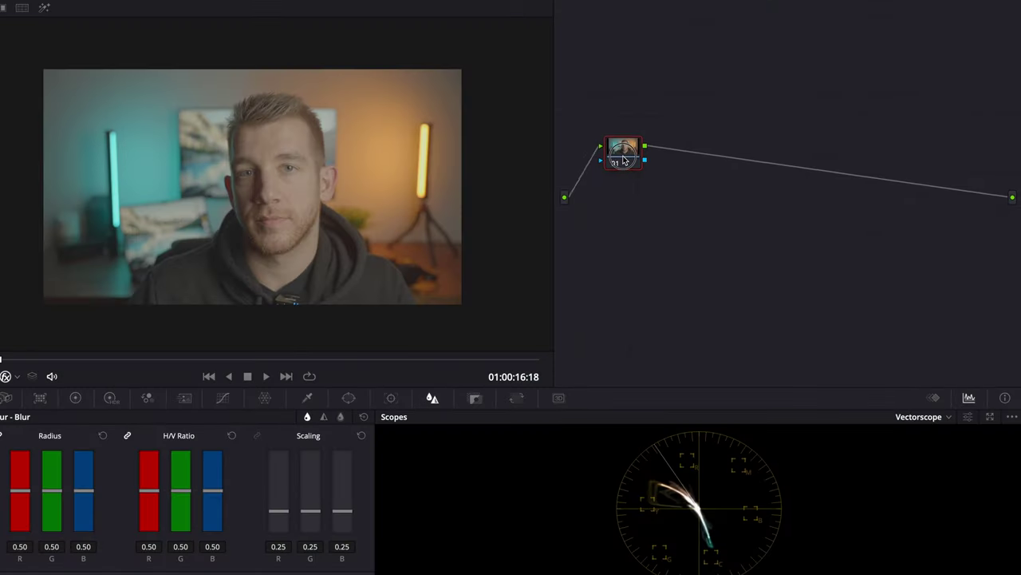
Reposition node 01 and add a serial node after it
left_click_drag(624, 160, 611, 154)
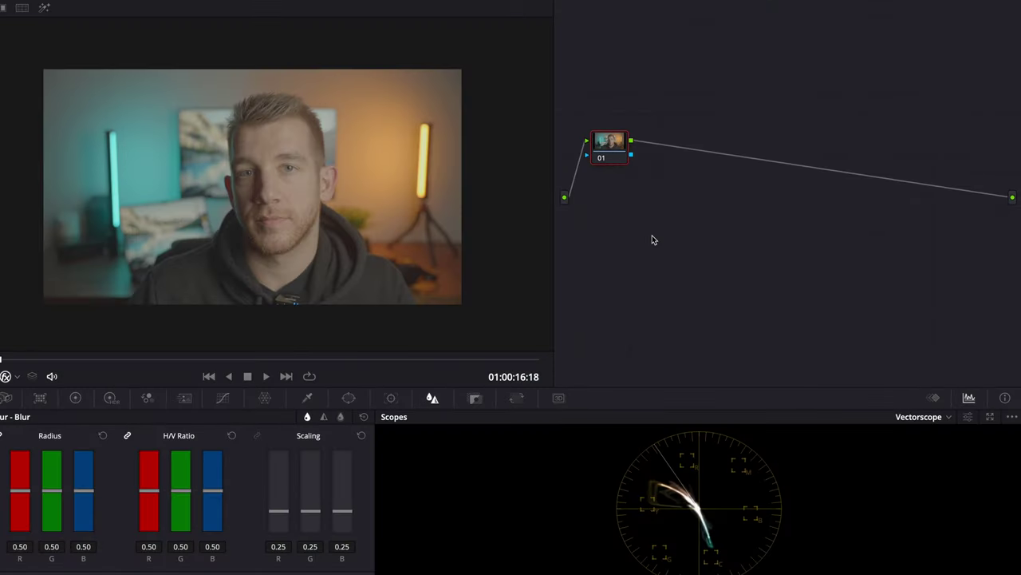
right_click(609, 146)
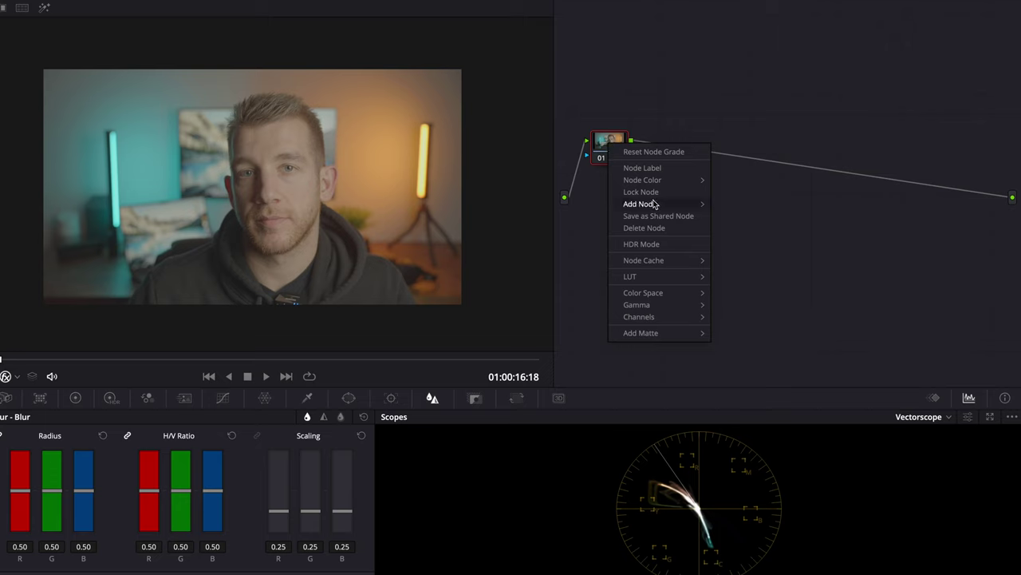
mouse_move(655, 205)
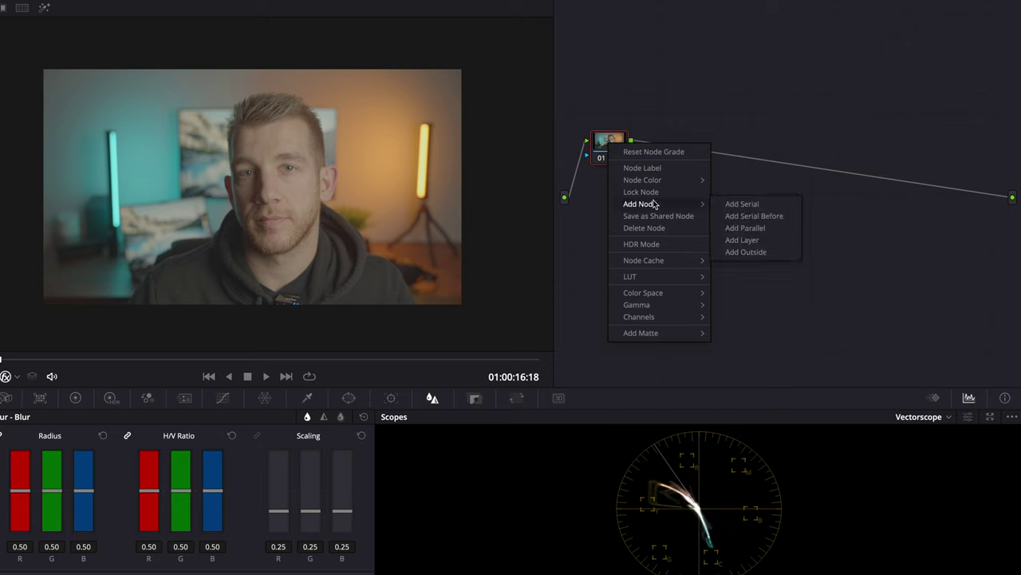
left_click(721, 205)
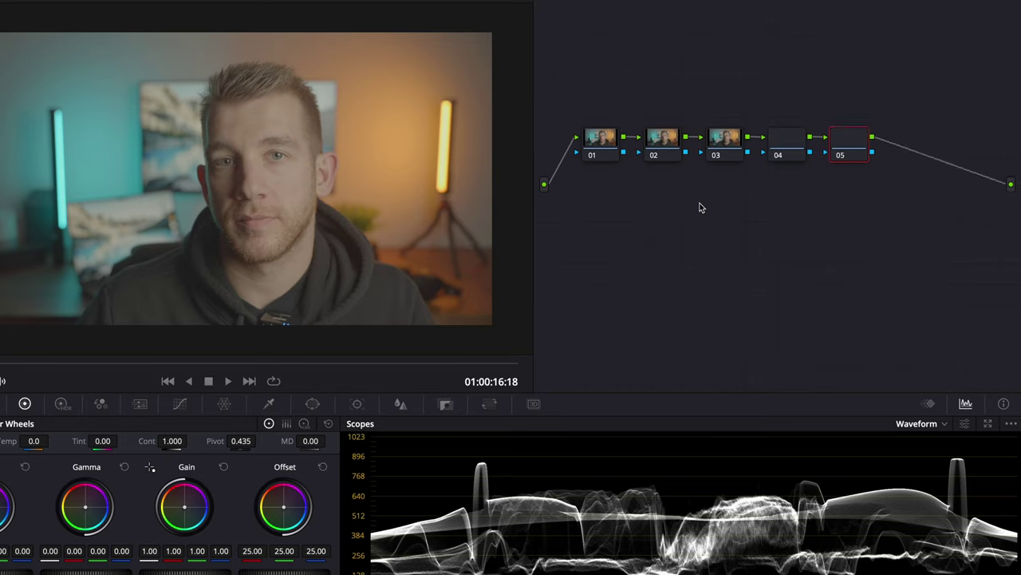
Move nodes 05 and 06 below node 04 and drop node 07 onto their row
left_click_drag(826, 84, 793, 193)
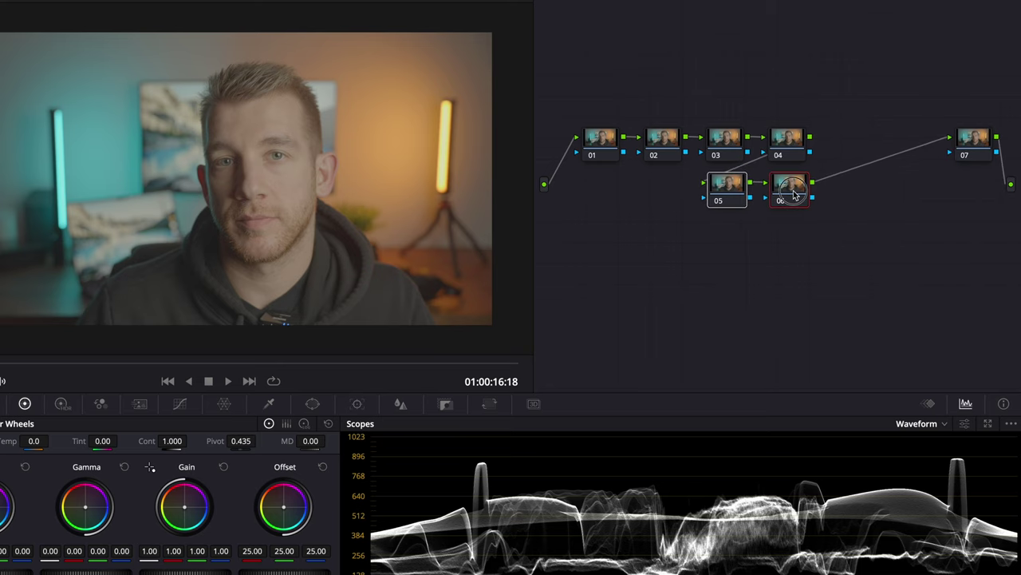
left_click_drag(965, 147, 962, 192)
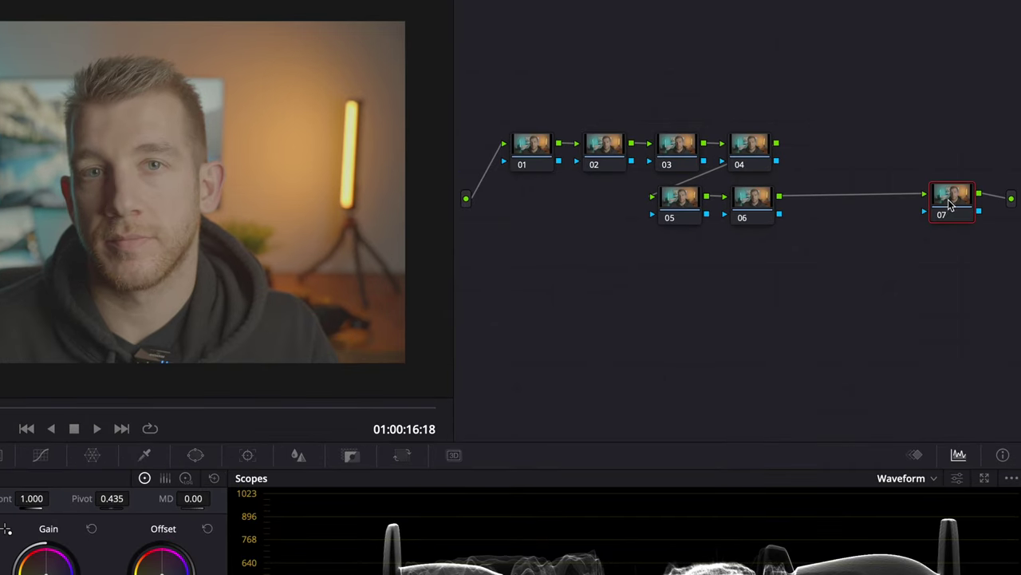
right_click(950, 205)
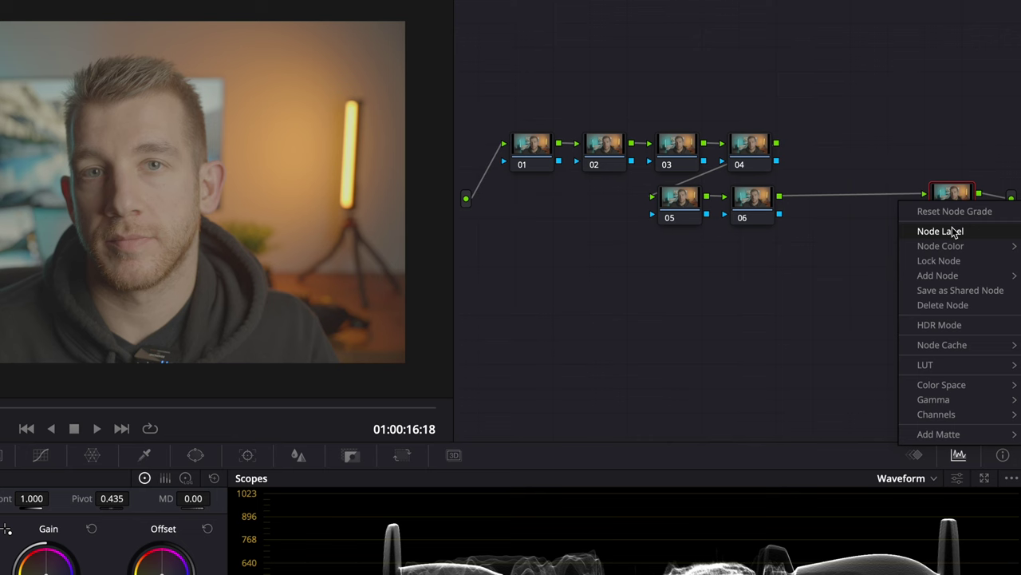
Look up the Node Label shortcut by searching 'label' in Keyboard Customization
left_click(954, 231)
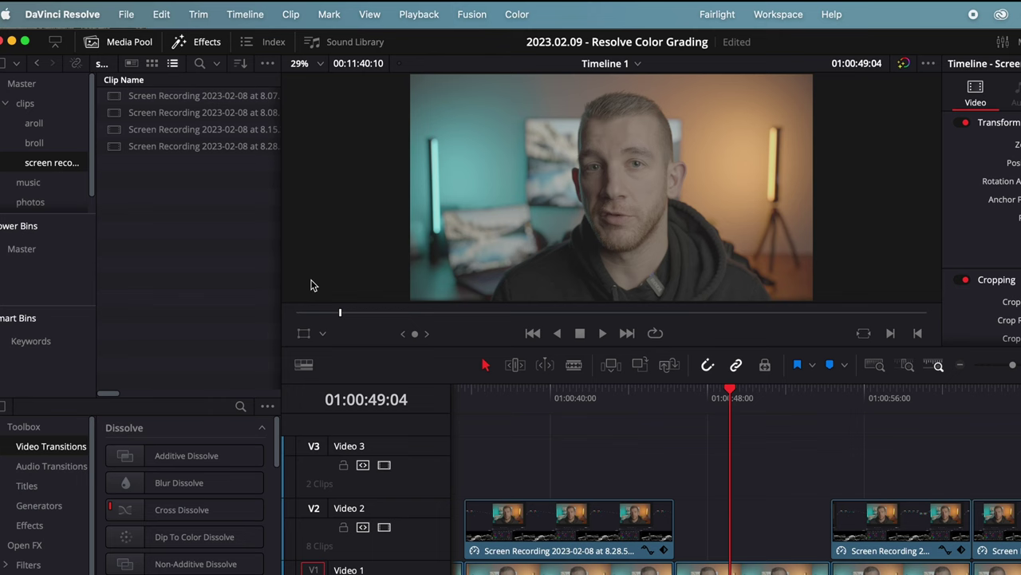
left_click(74, 16)
left_click(73, 79)
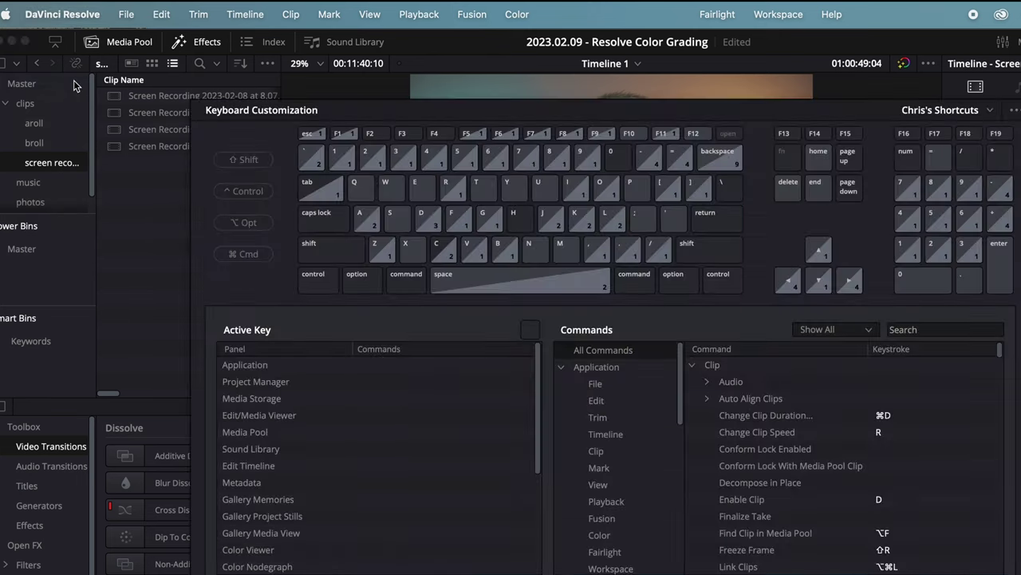
left_click(941, 329)
type("label")
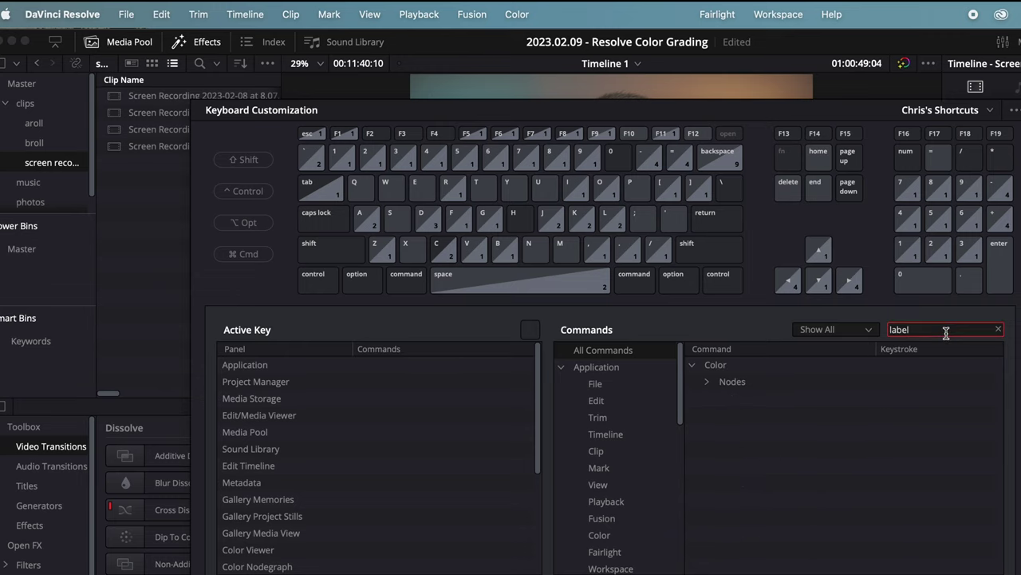
left_click(707, 382)
left_click(892, 406)
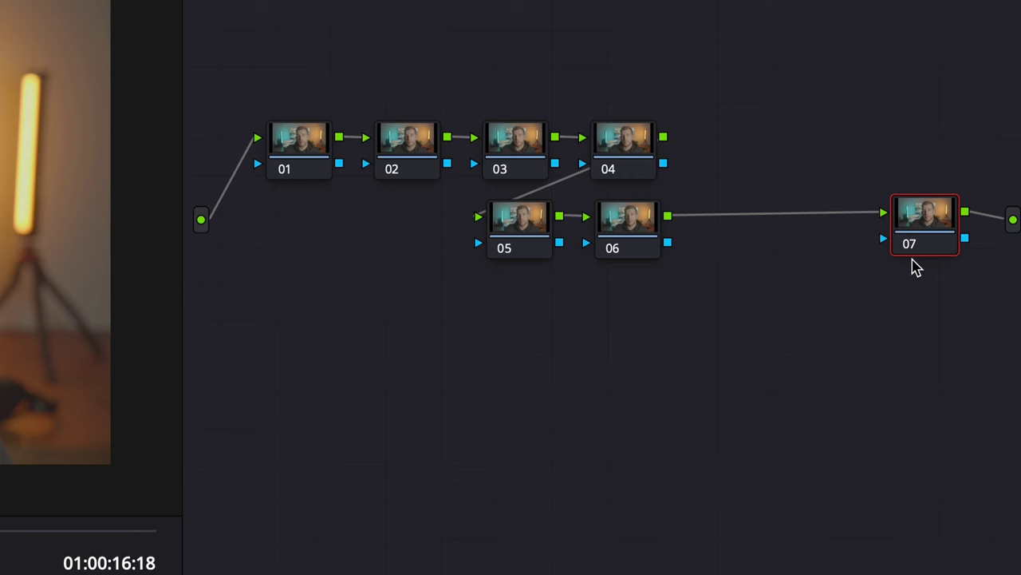
Label node 07 'CST', then select node 01
type("CST")
key("Return")
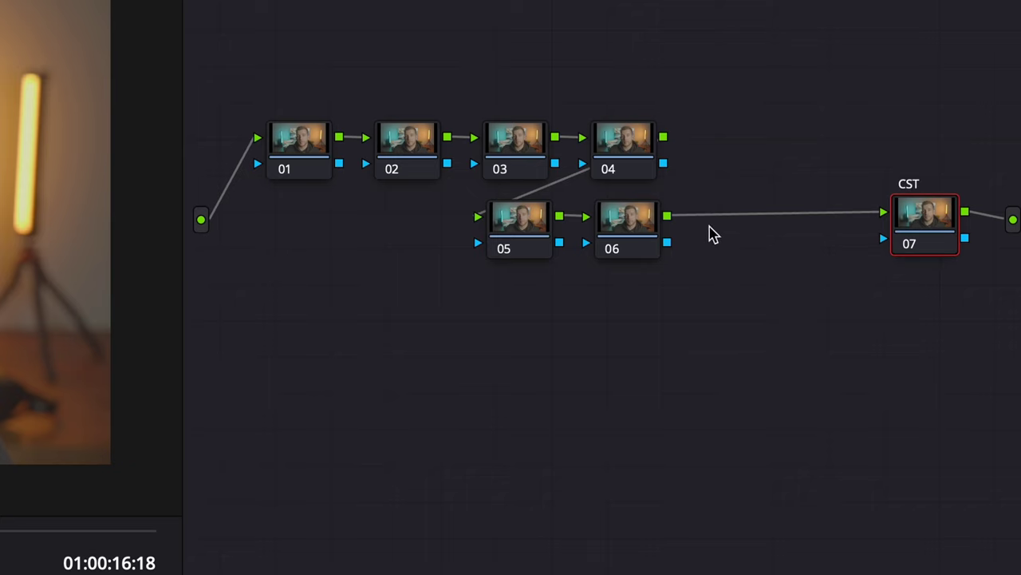
left_click(330, 147)
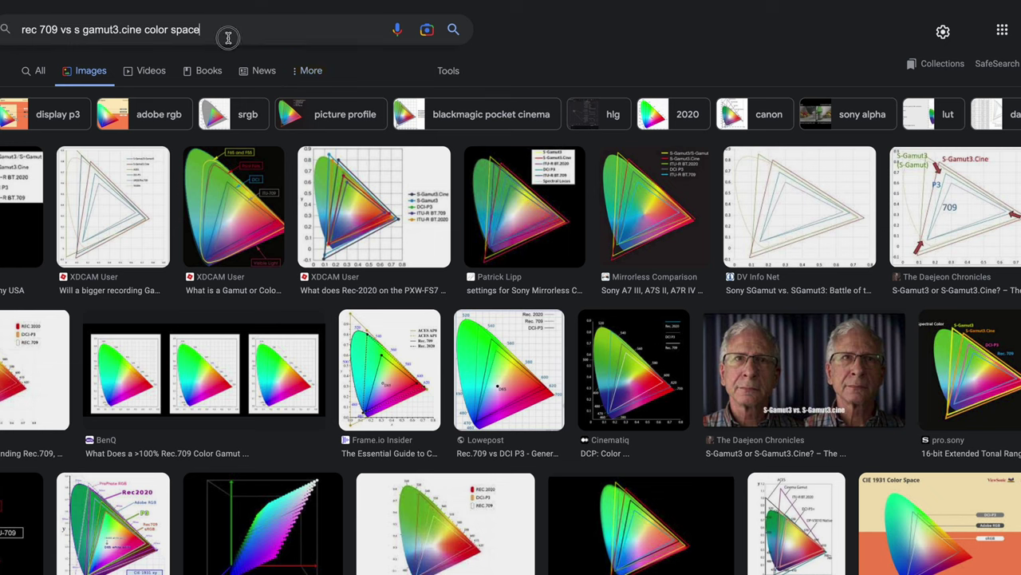
left_click_drag(228, 32, 8, 30)
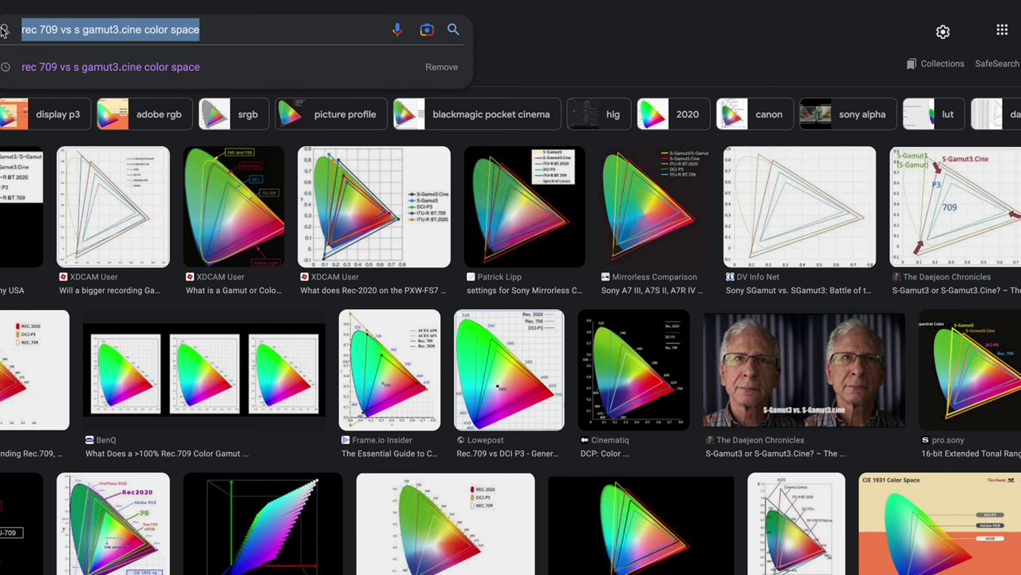
Preview the S-Gamut3 vs S-Gamut3.Cine comparison chart from the image results
left_click(950, 207)
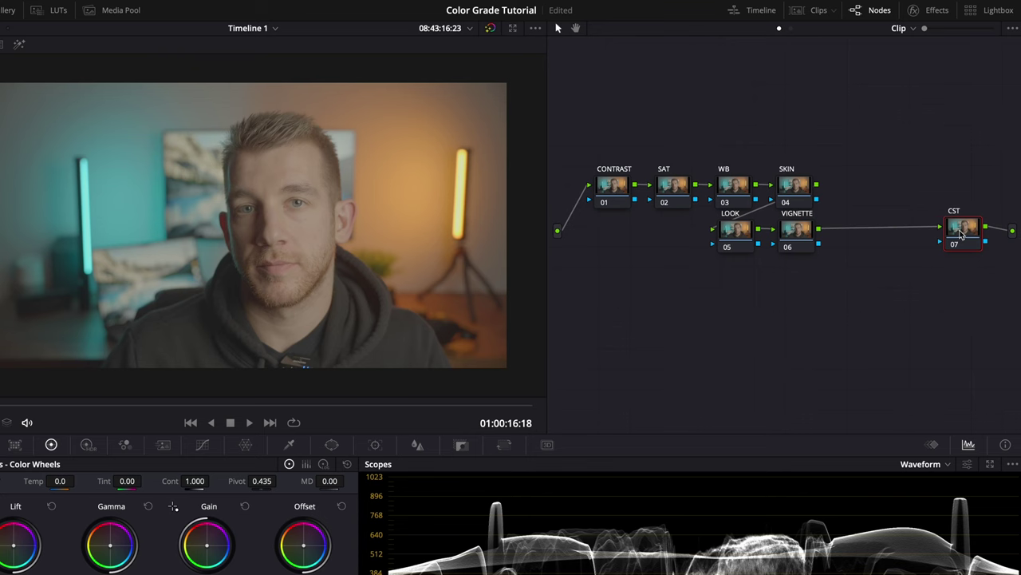
Search the Effects library for 'color' and apply Color Space Transform to node 07
left_click(930, 11)
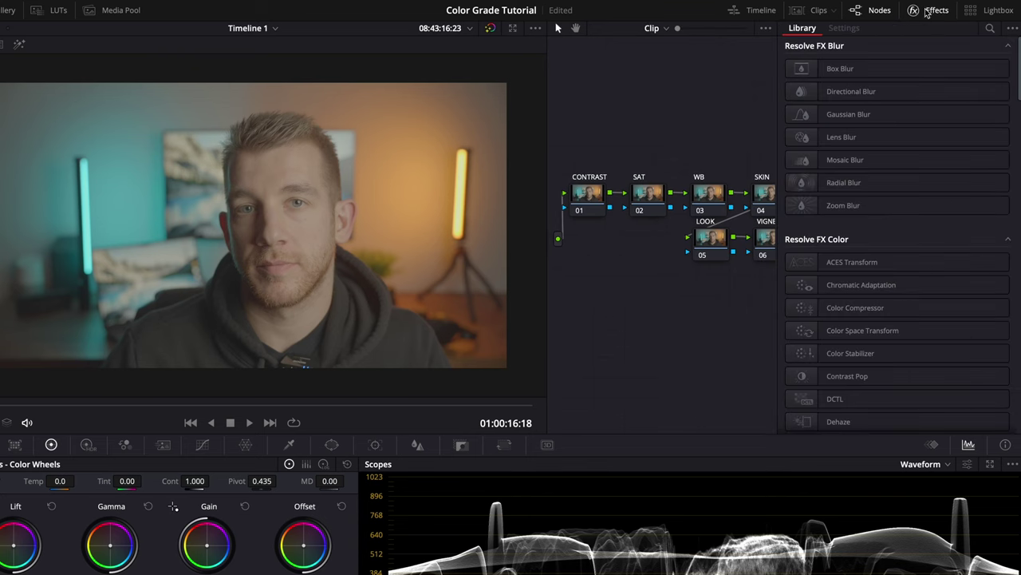
left_click(991, 28)
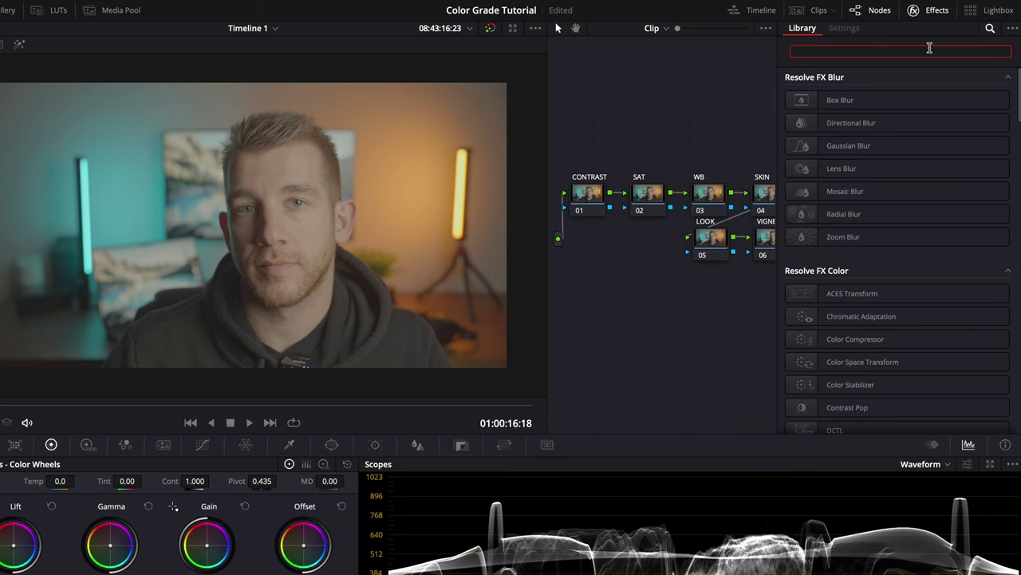
type("color")
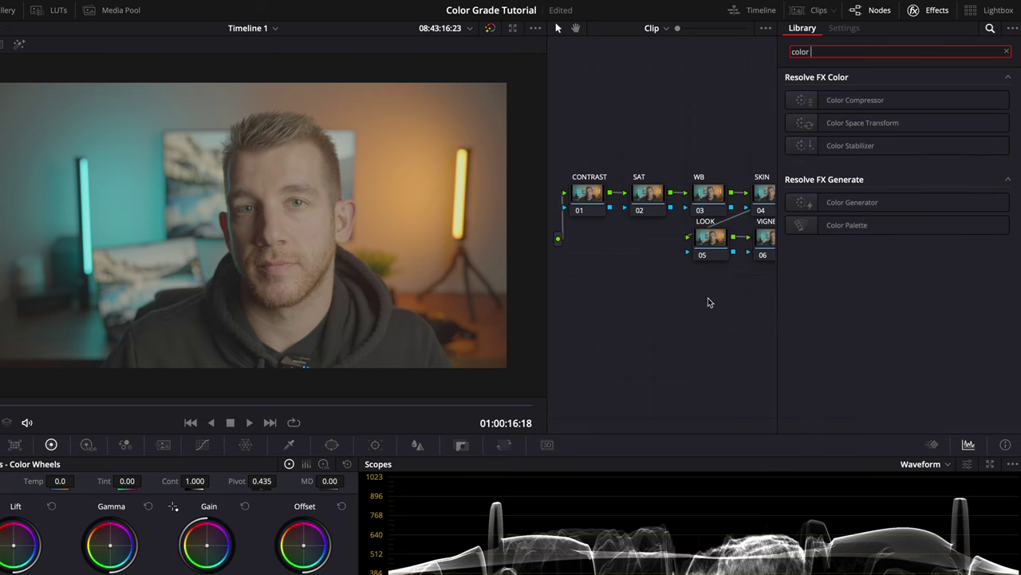
scroll(688, 308, "right", 5)
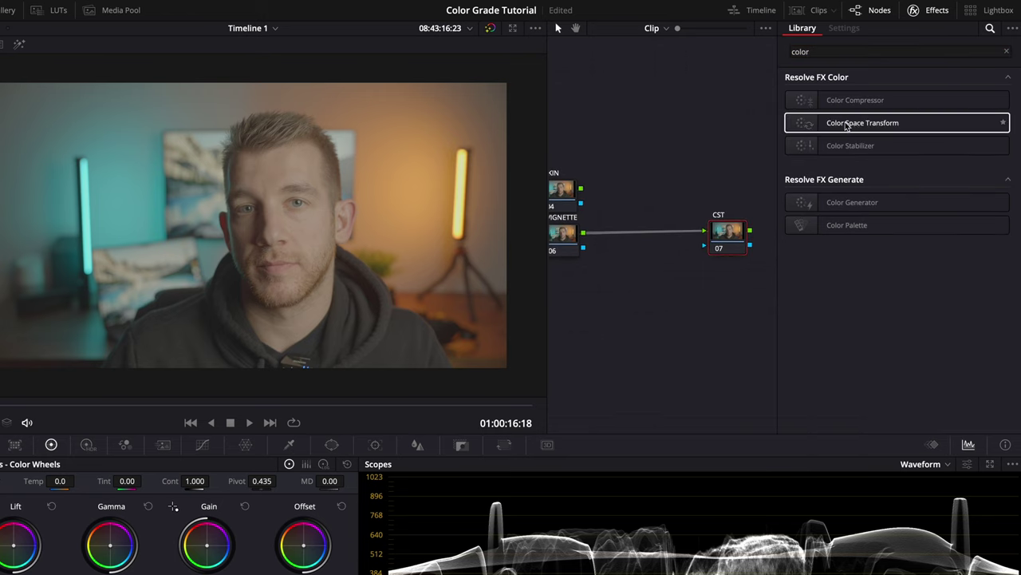
left_click_drag(812, 126, 728, 240)
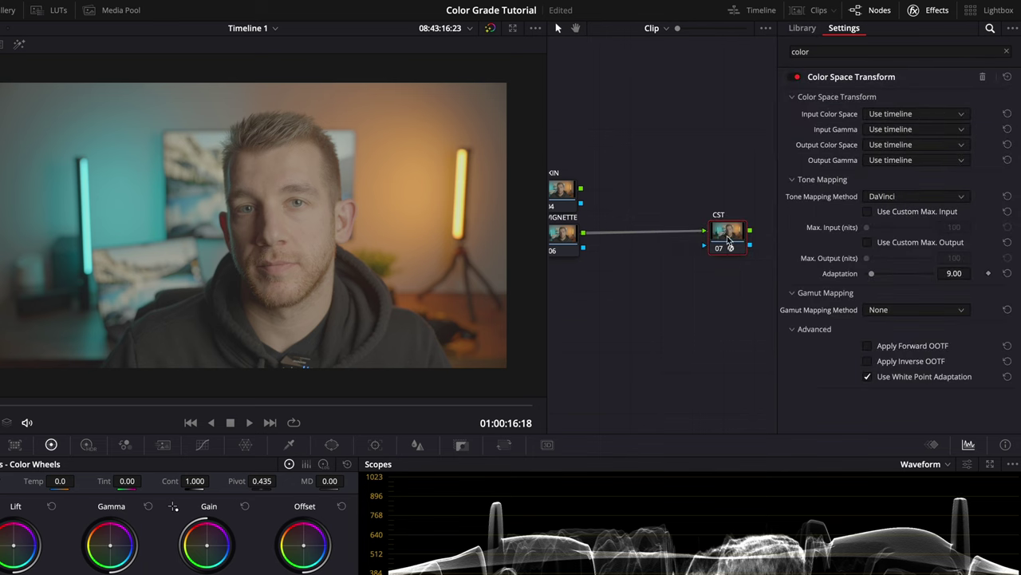
Set the CST input to Sony S-Gamut3.Cine colour space and Sony S-Log3 gamma
left_click(926, 116)
scroll(925, 186, "down", 10)
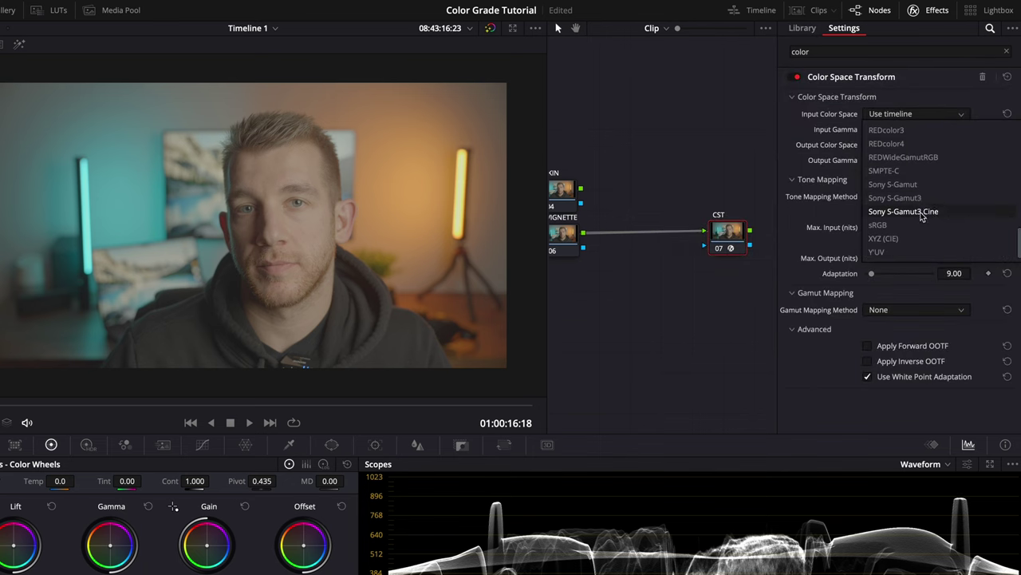
left_click(924, 212)
left_click(912, 129)
scroll(928, 223, "down", 8)
scroll(928, 222, "down", 3)
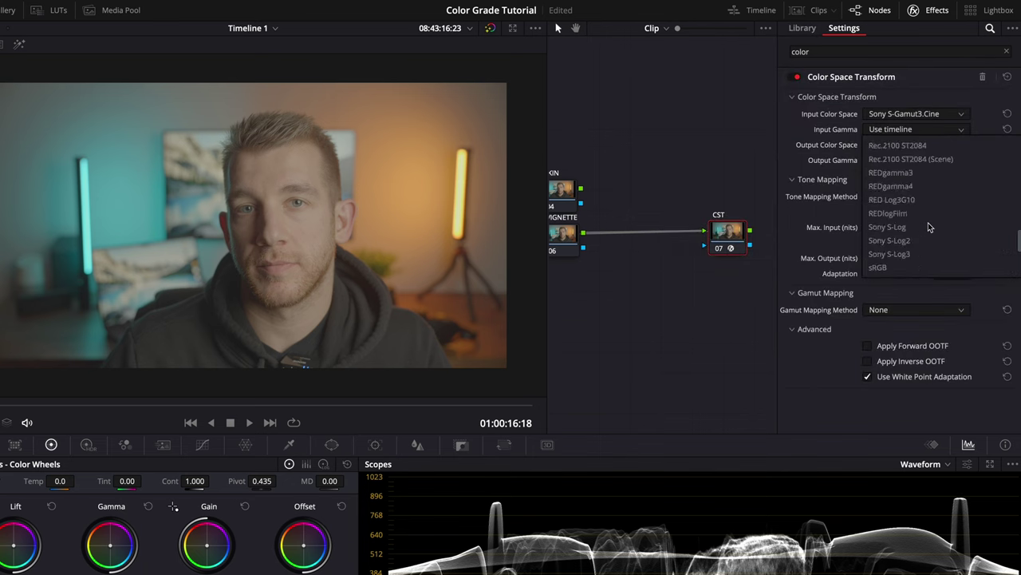
left_click(917, 254)
Set the CST output to Rec.709 colour space with Gamma 2.2
left_click(916, 144)
scroll(914, 214, "down", 3)
scroll(914, 214, "down", 3)
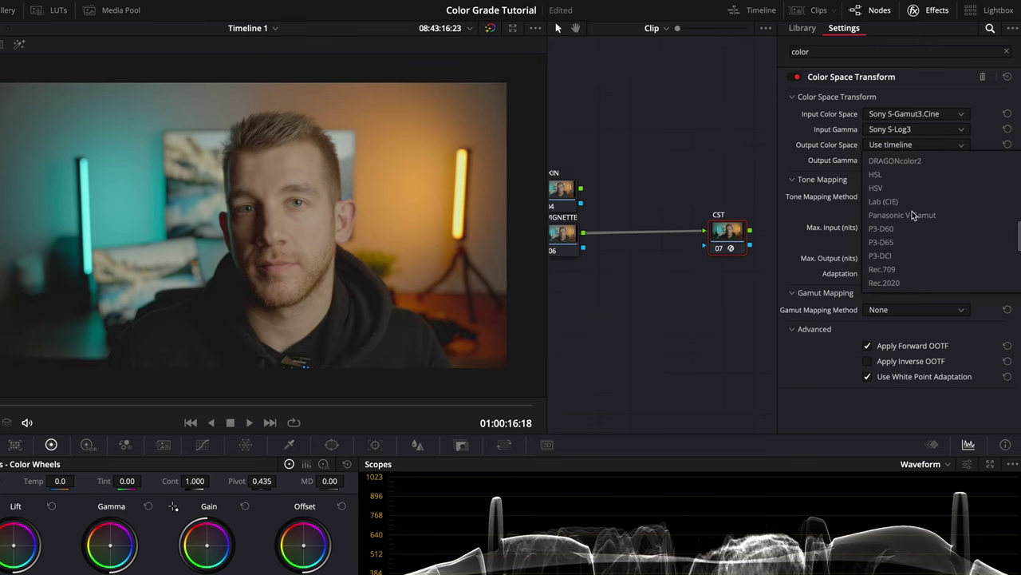
left_click(910, 269)
left_click(903, 160)
scroll(914, 232, "down", 3)
scroll(915, 232, "down", 3)
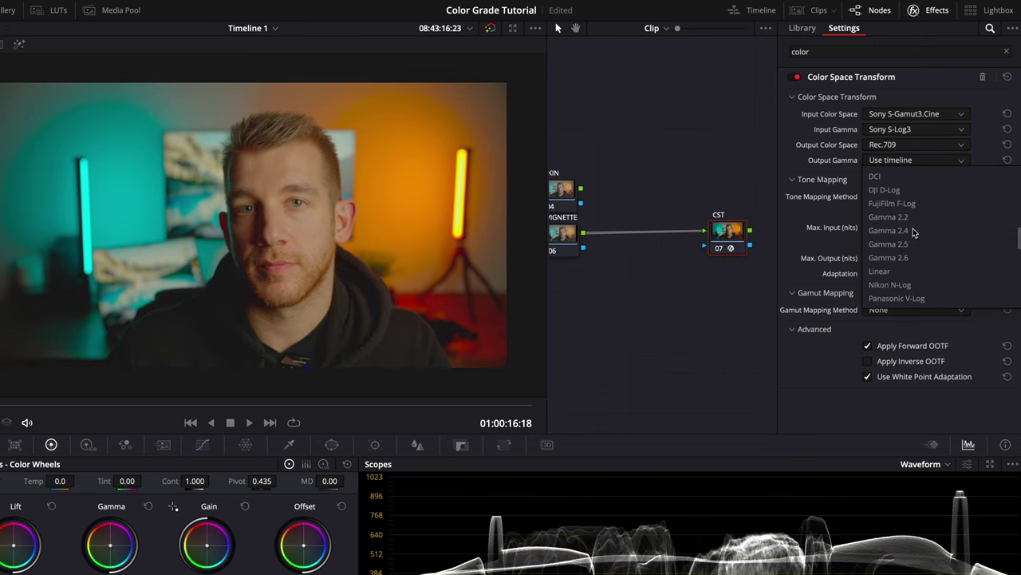
left_click(918, 217)
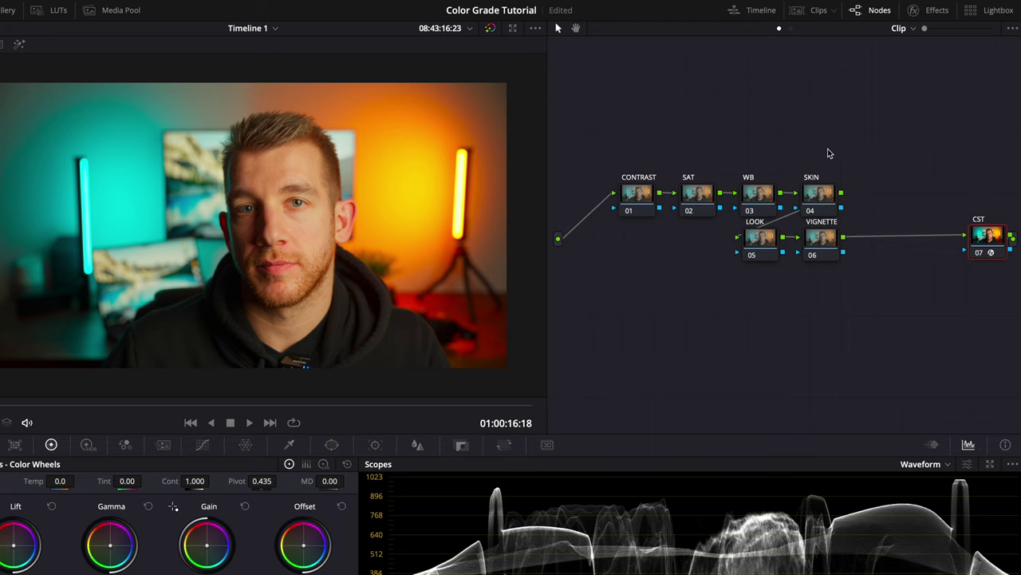
left_click(637, 198)
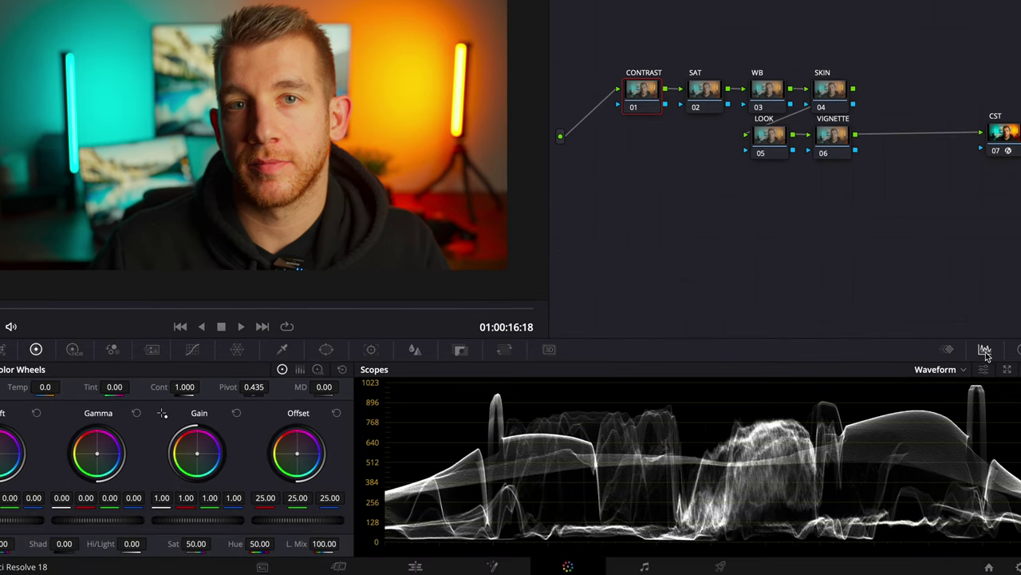
left_click(966, 371)
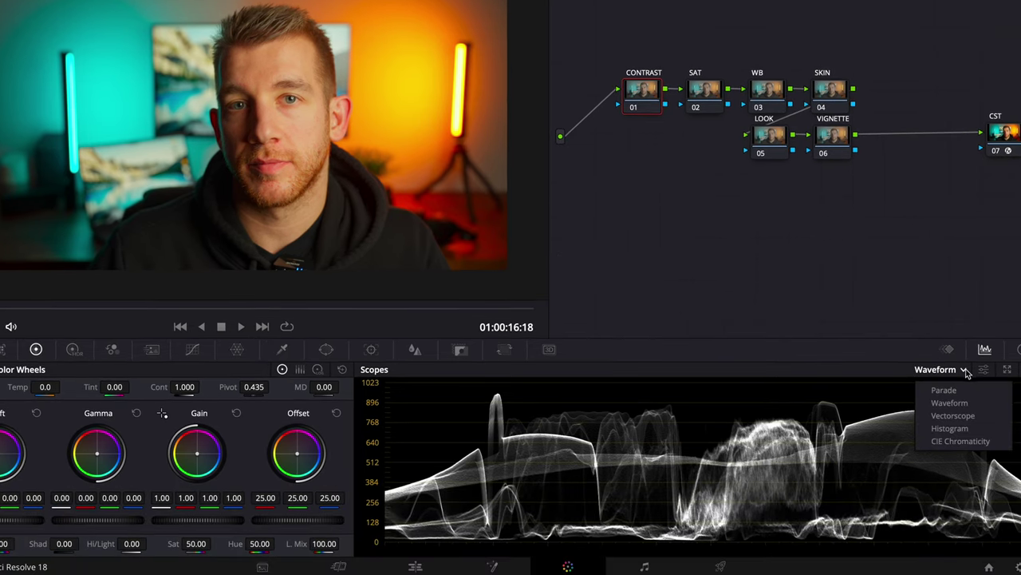
left_click(961, 404)
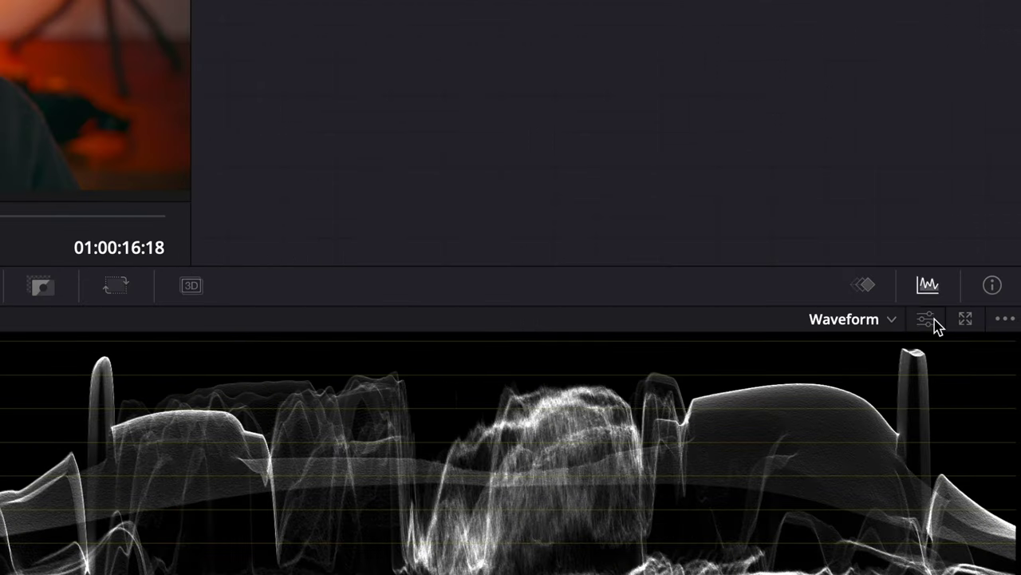
left_click(983, 369)
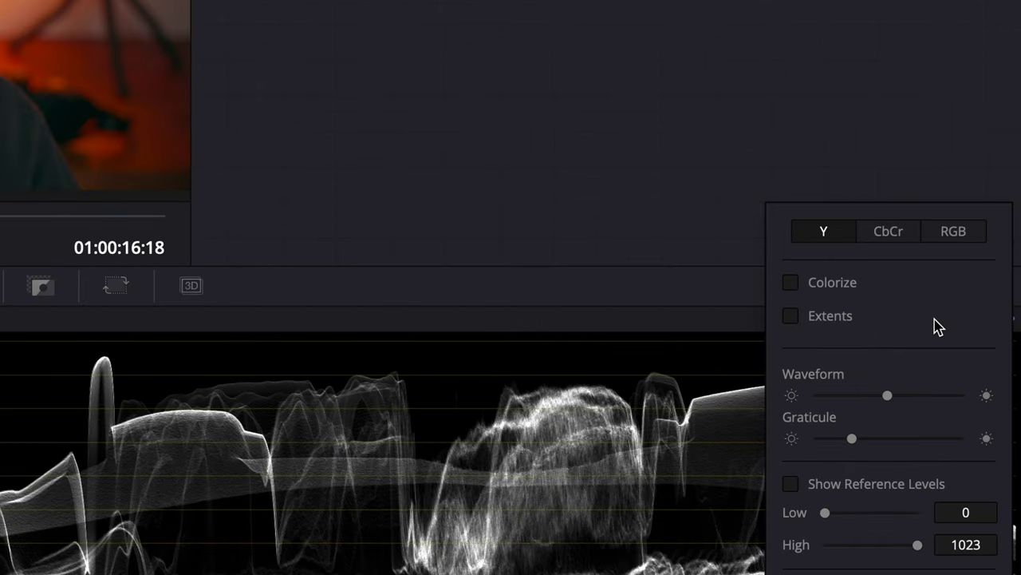
left_click(824, 292)
left_click(794, 285)
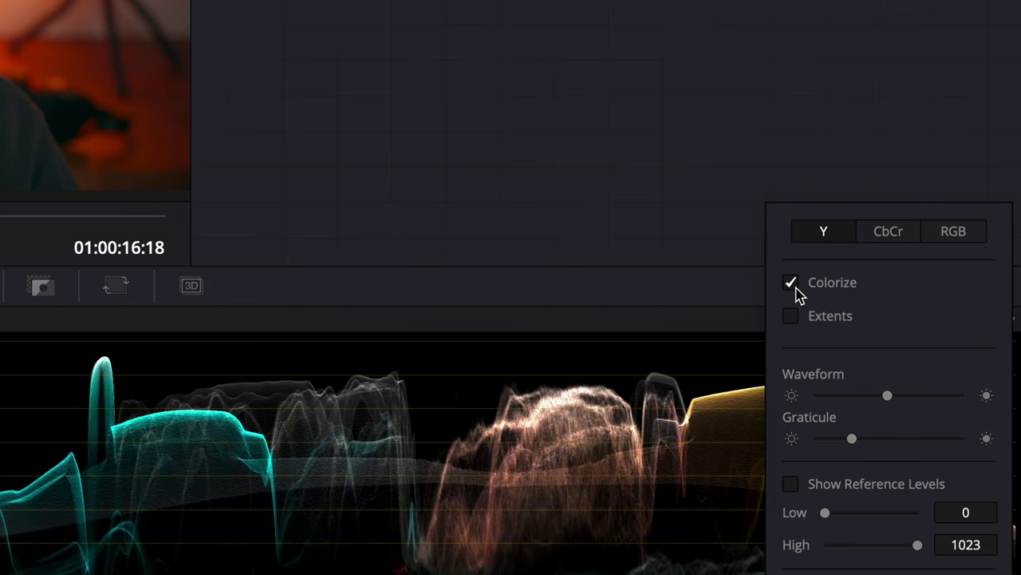
left_click(791, 284)
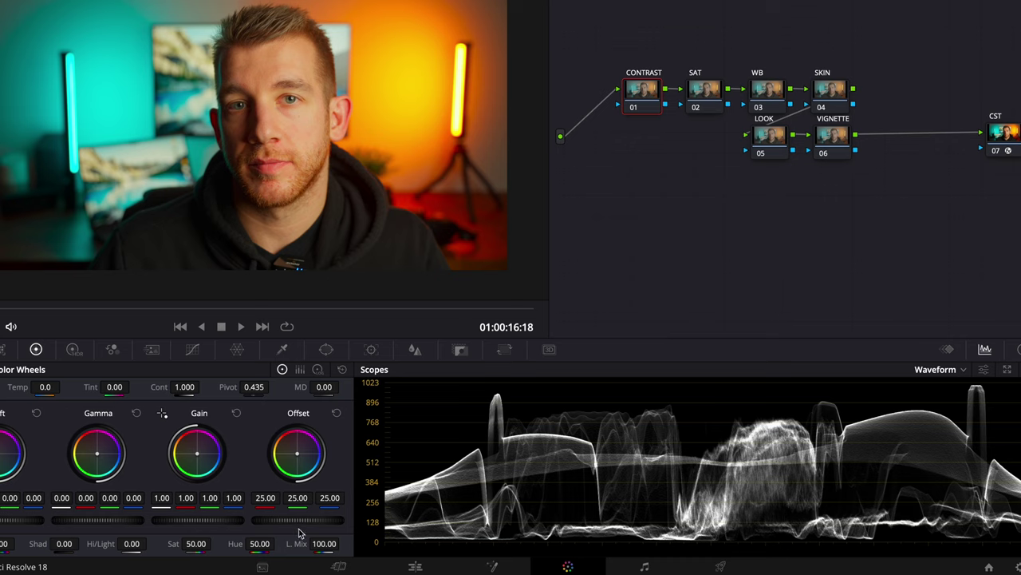
left_click_drag(308, 527, 262, 522)
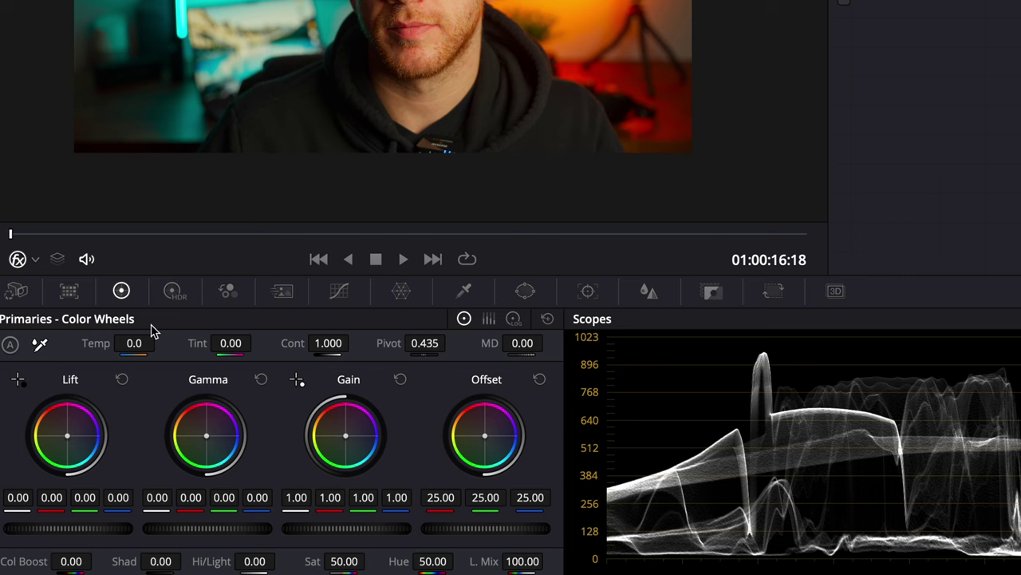
left_click(514, 318)
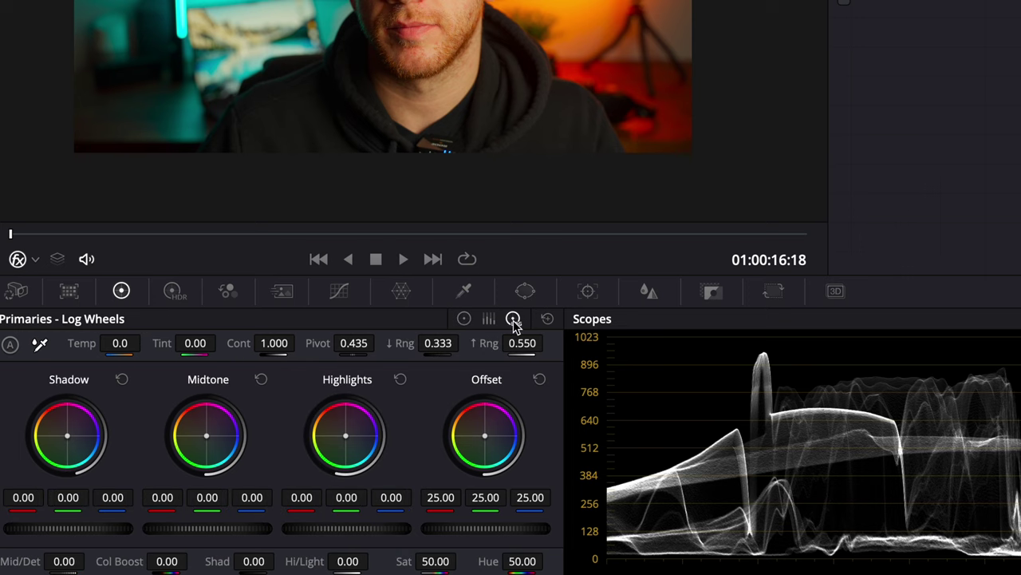
left_click(468, 320)
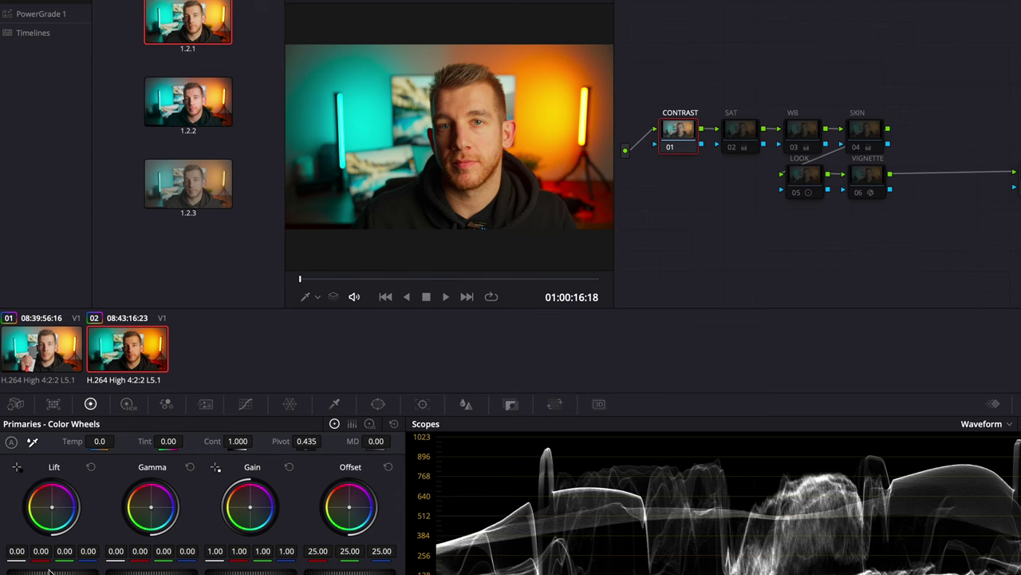
left_click_drag(80, 537, 240, 533)
left_click_drag(115, 569, 144, 569)
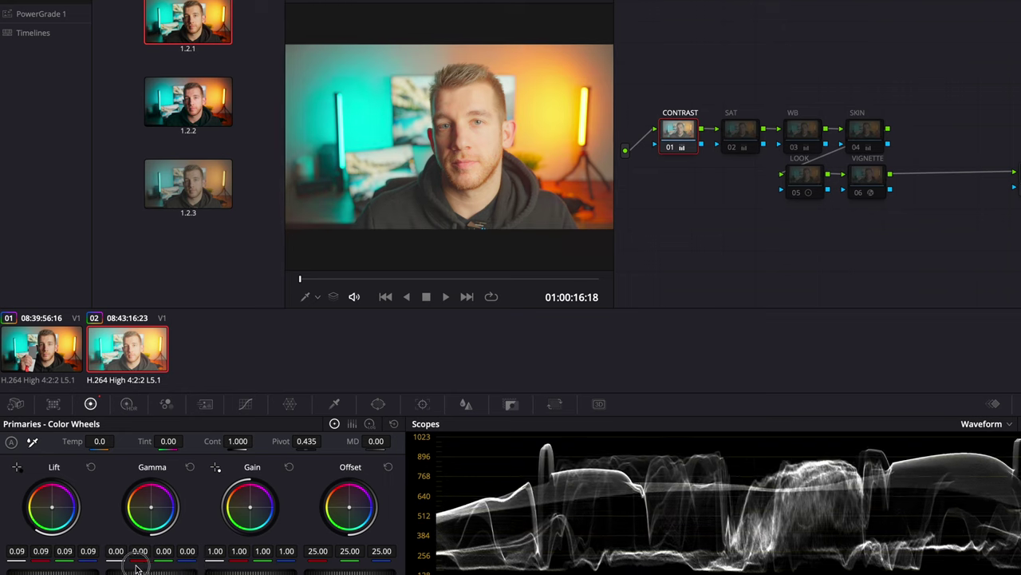
left_click(370, 423)
left_click_drag(52, 568, 353, 550)
key("ctrl+z")
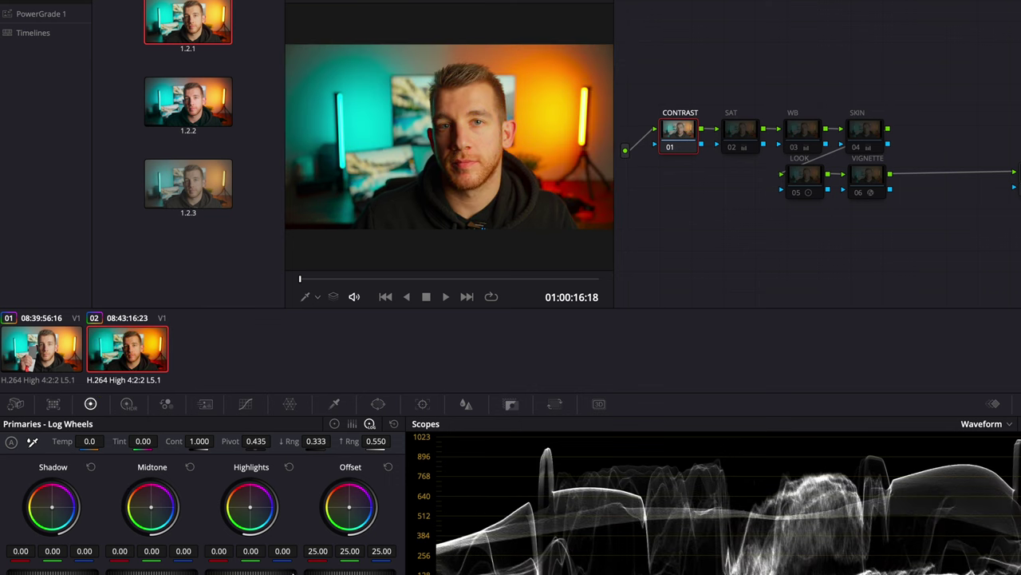
left_click_drag(251, 568, 232, 341)
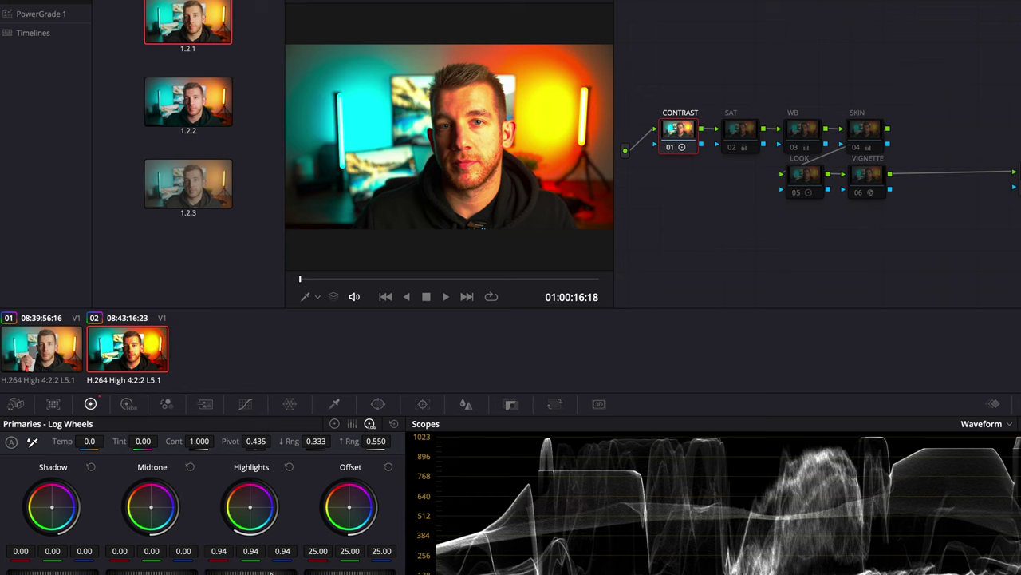
left_click(393, 423)
On node 01's primary wheels, set Lift 0.01, Gain 1.01 and Gamma 0.02
left_click(335, 425)
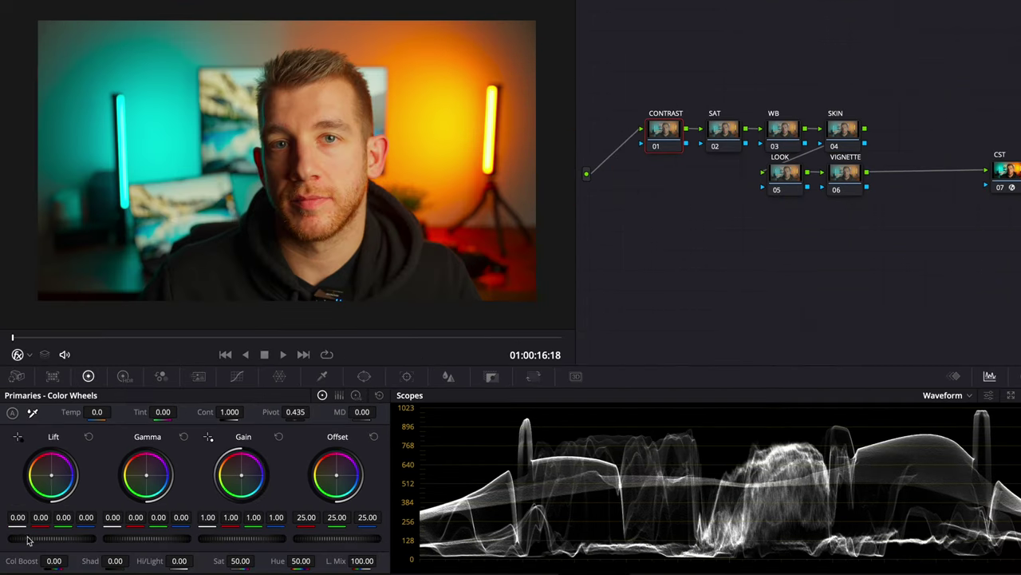
left_click_drag(27, 541, 66, 540)
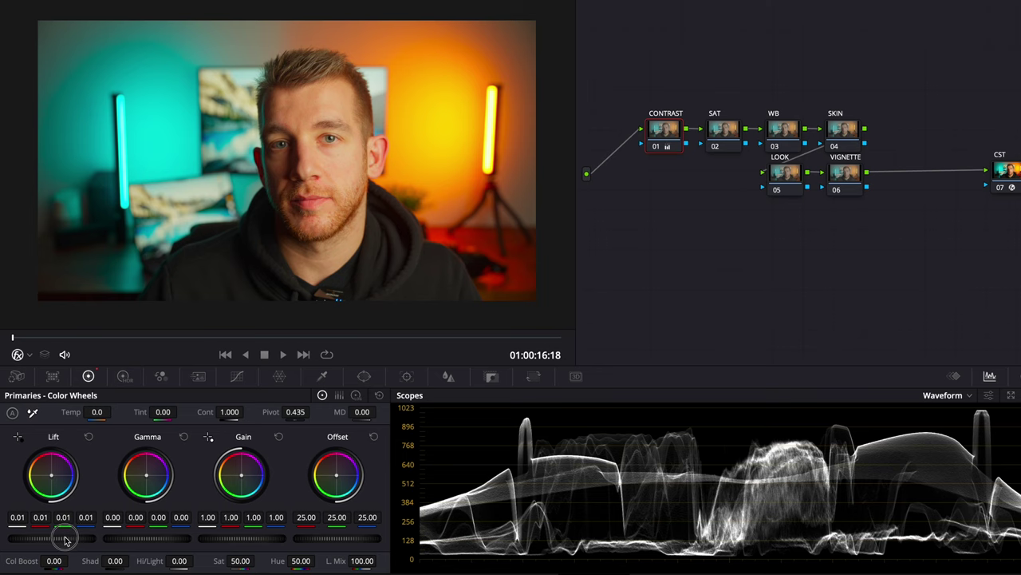
left_click_drag(227, 543, 274, 539)
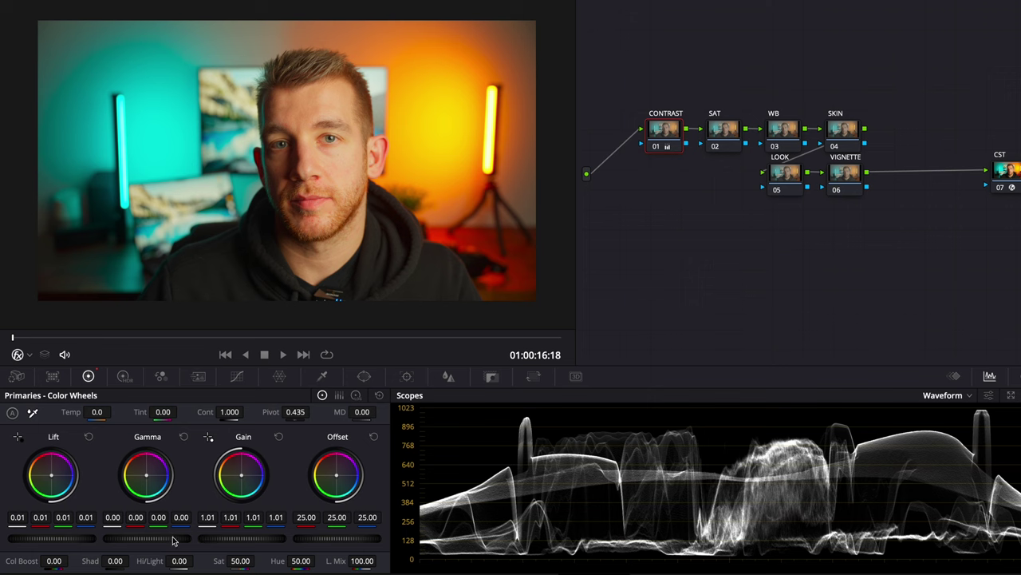
mouse_move(144, 542)
left_mouse_down()
mouse_move(187, 539)
mouse_move(163, 540)
left_mouse_up()
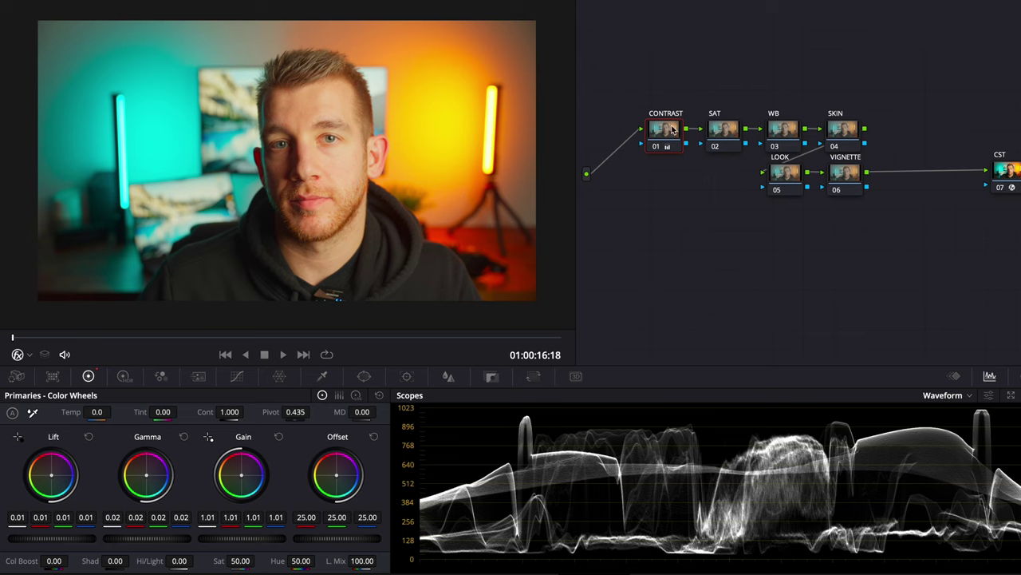
left_click(716, 135)
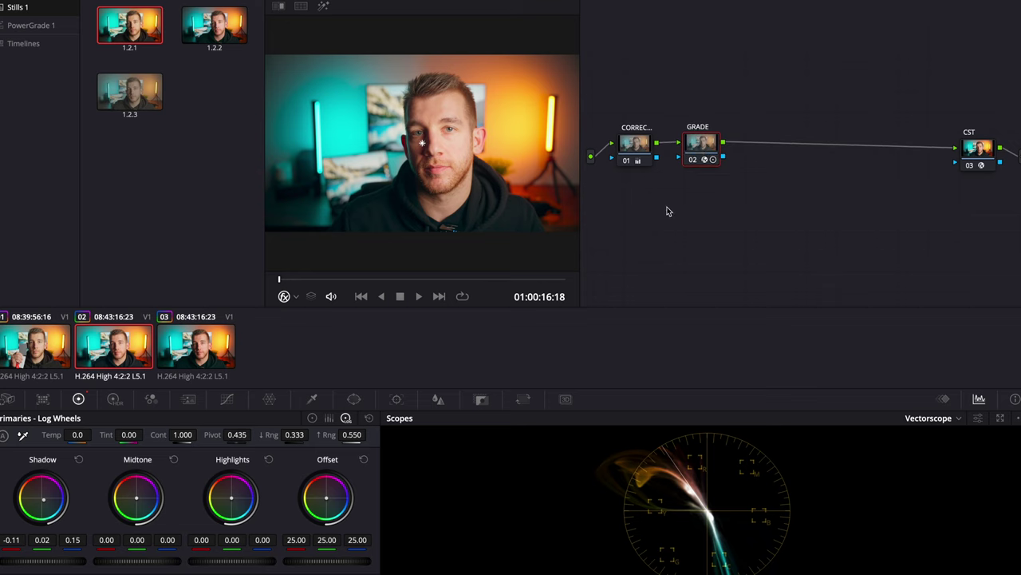
left_click(630, 148)
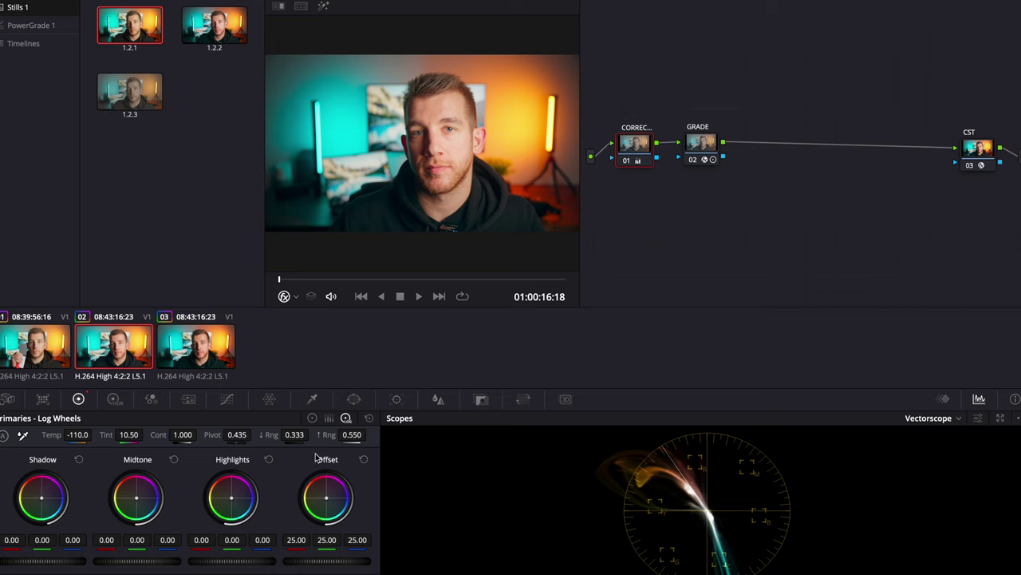
left_click(314, 418)
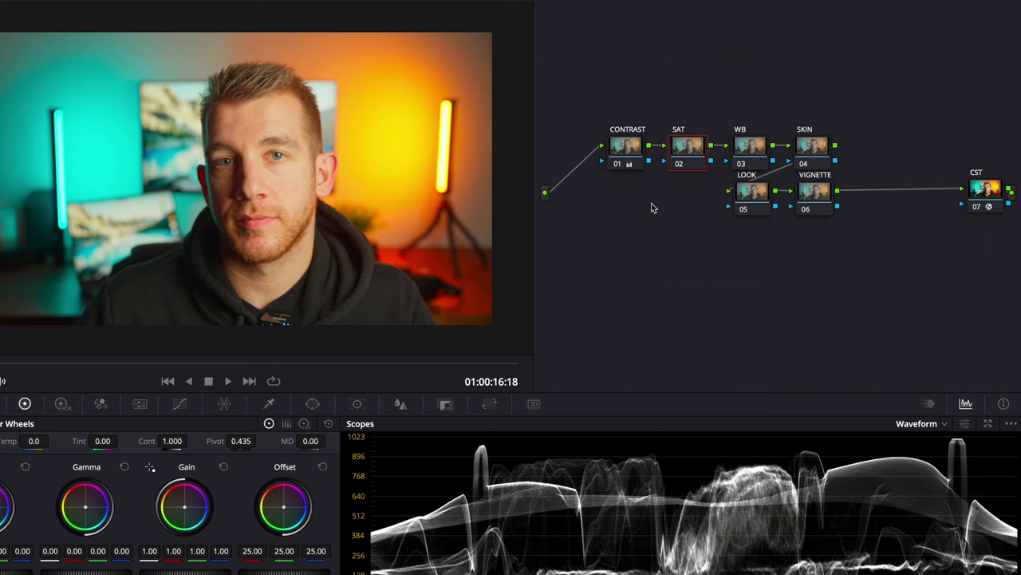
Toggle CONTRAST for a before/after, then disable nodes 01–04 together with Cmd+D
left_click(620, 167)
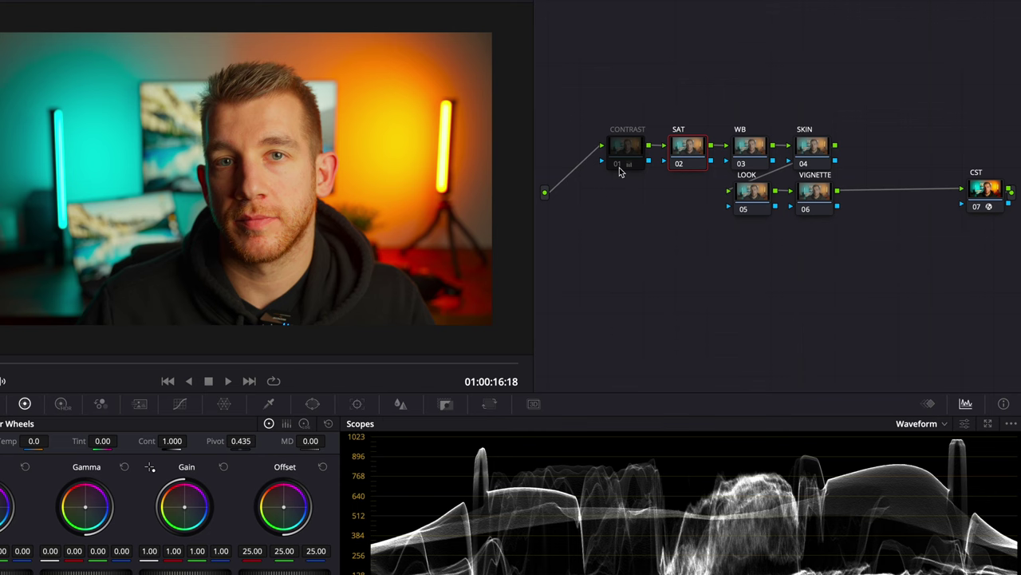
left_click(619, 168)
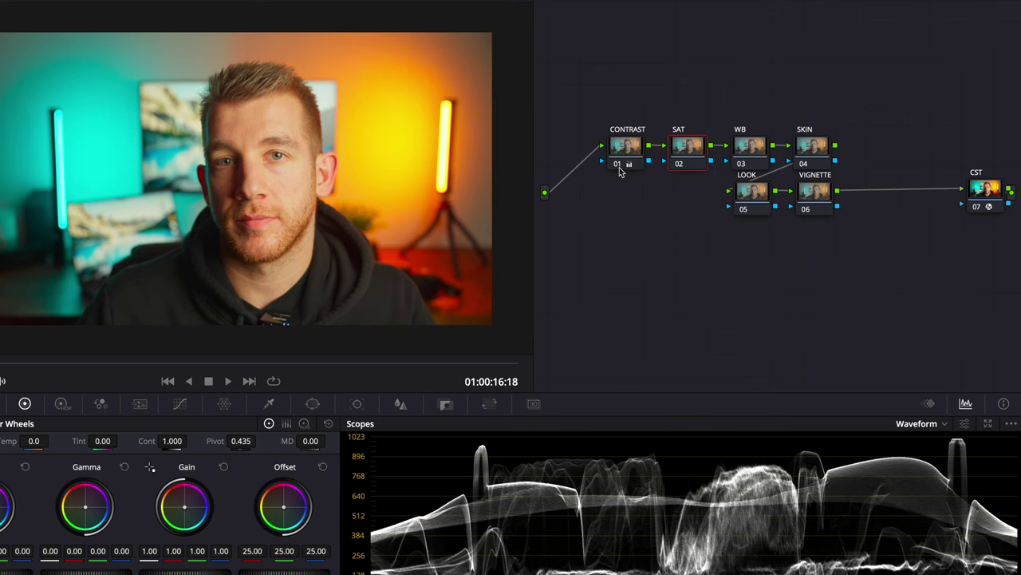
left_click(619, 167)
key("super+d")
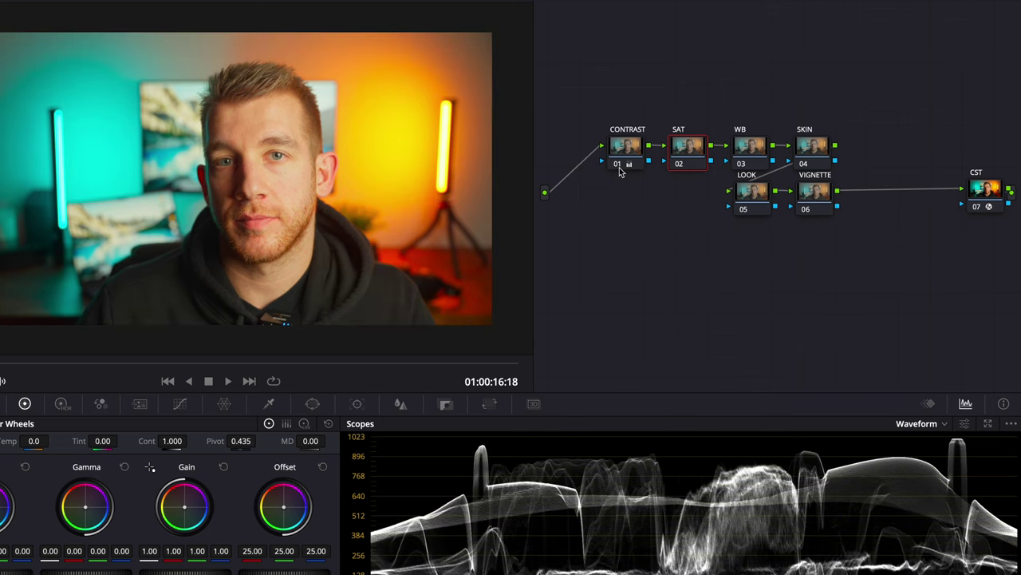
left_click(627, 151)
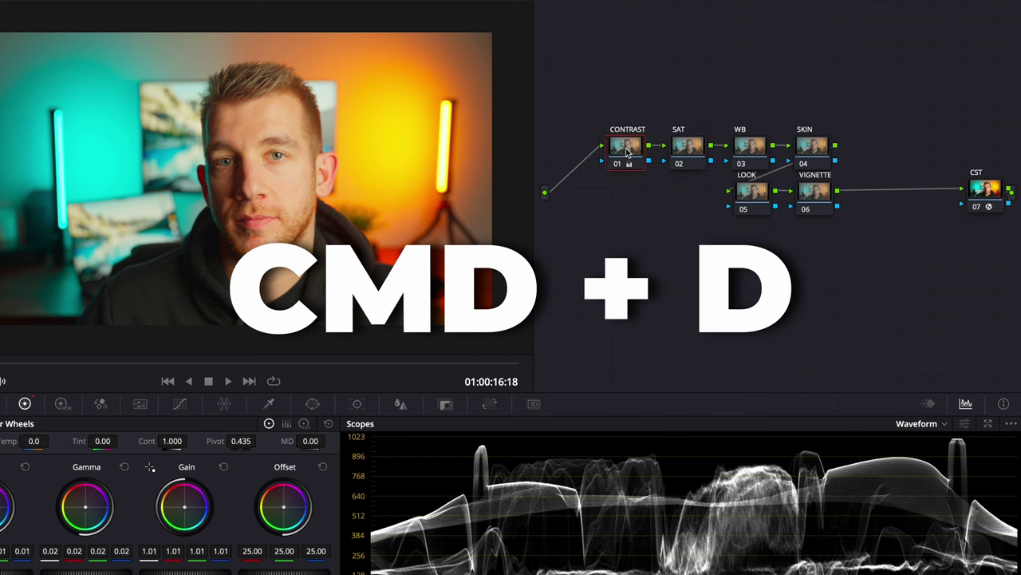
key("super+d")
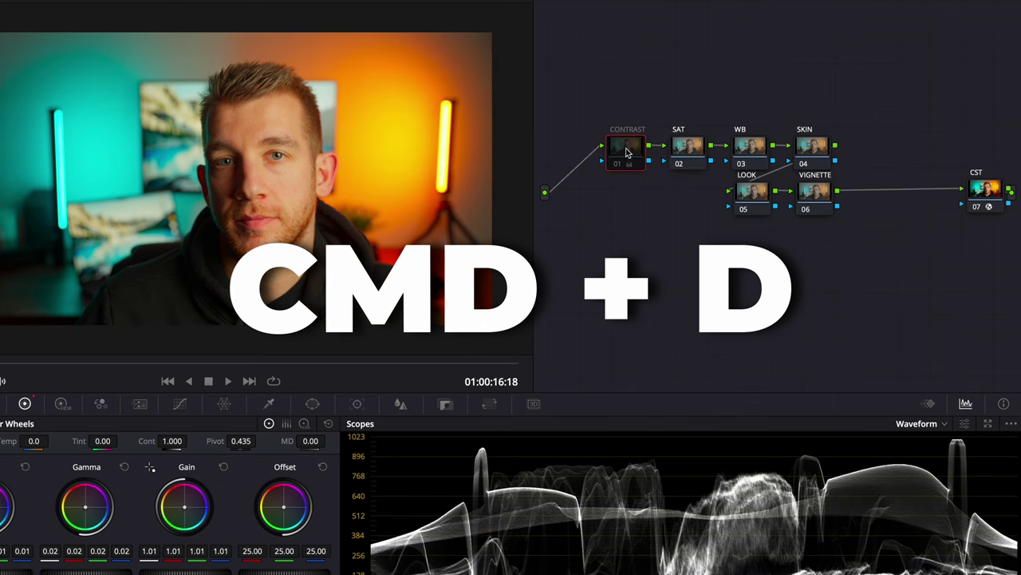
key("super+d")
left_click_drag(605, 99, 837, 174)
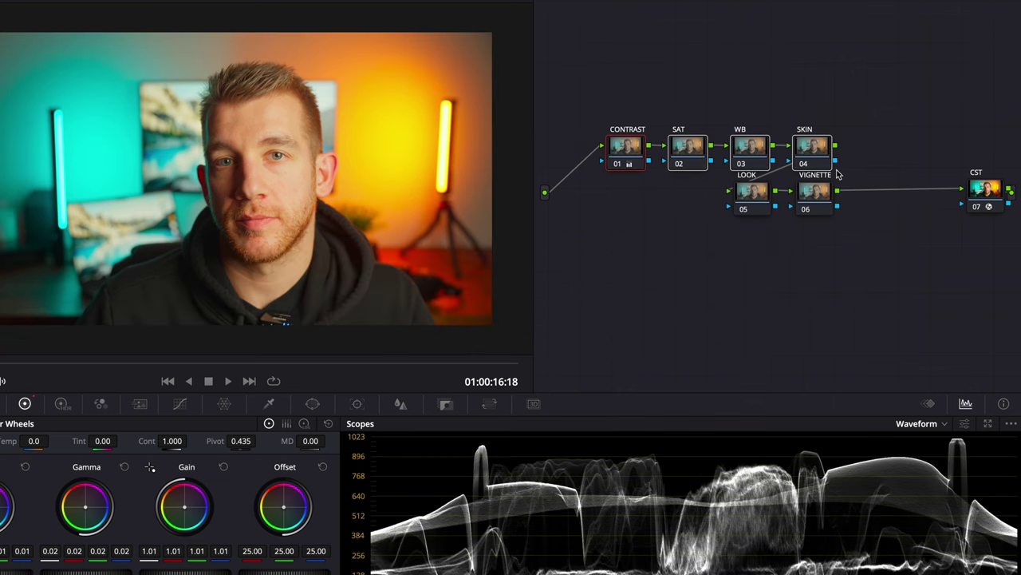
key("super+d")
key("super+d")
key("super+d")
key("super+d")
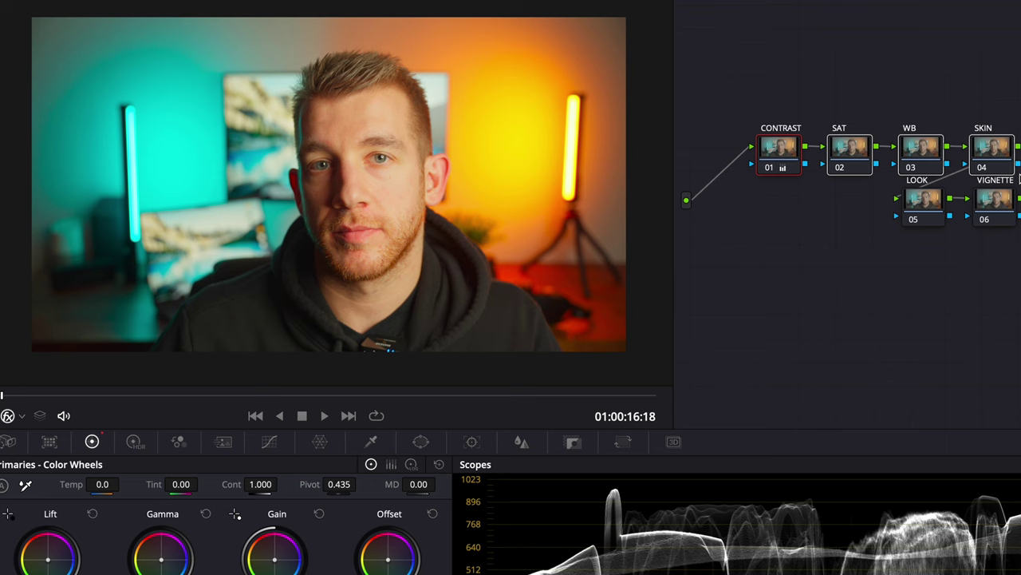
Lower node 02's saturation to 42.80, then cool the colour temperature to -180
left_click(843, 147)
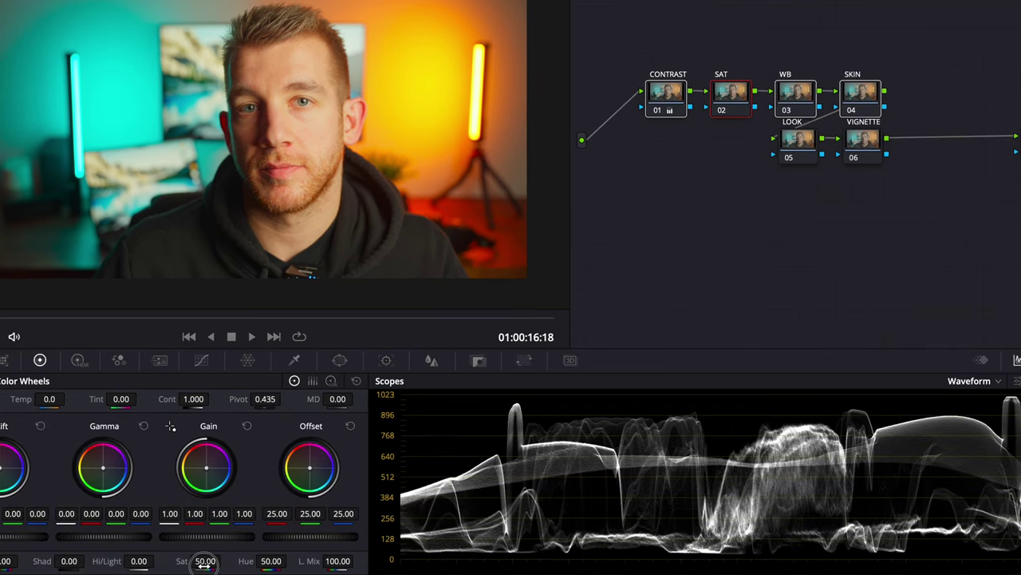
left_click_drag(205, 561, 175, 572)
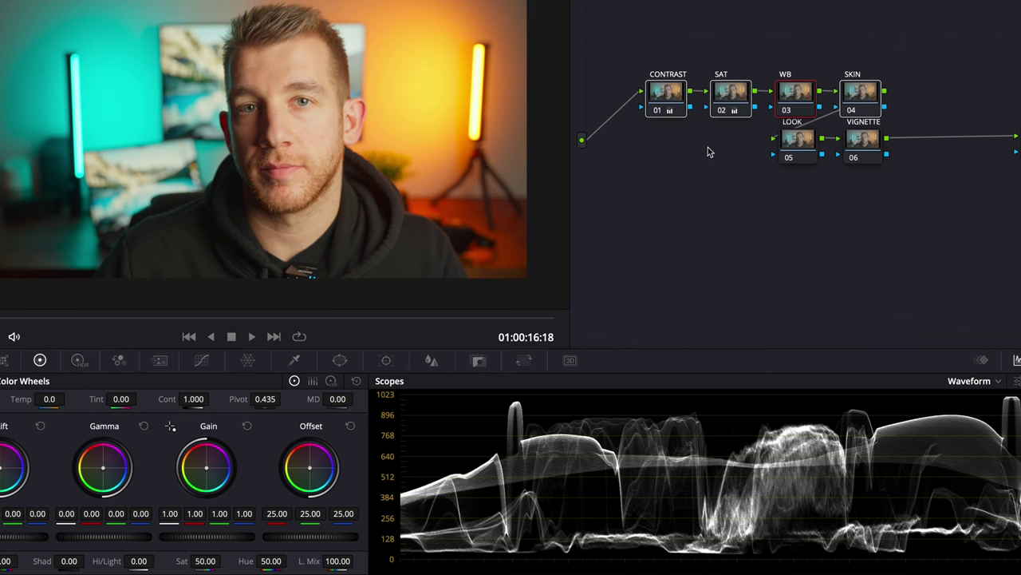
left_click_drag(50, 398, 39, 400)
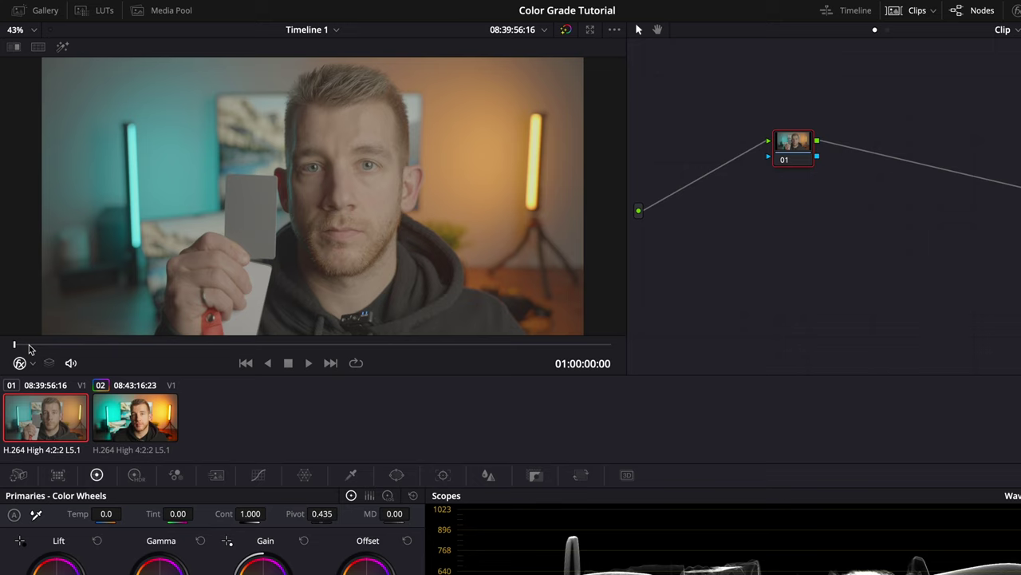
Copy clip 02's grade onto clip 01, then undo it and return to clip 02
left_click(122, 428)
left_click(34, 413)
middle_click(138, 416)
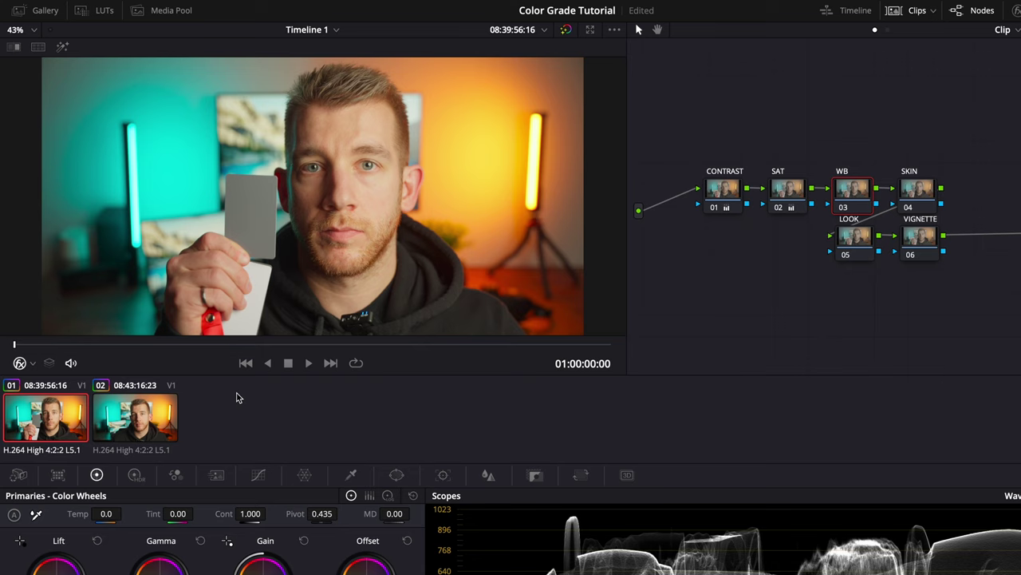
key("ctrl+z")
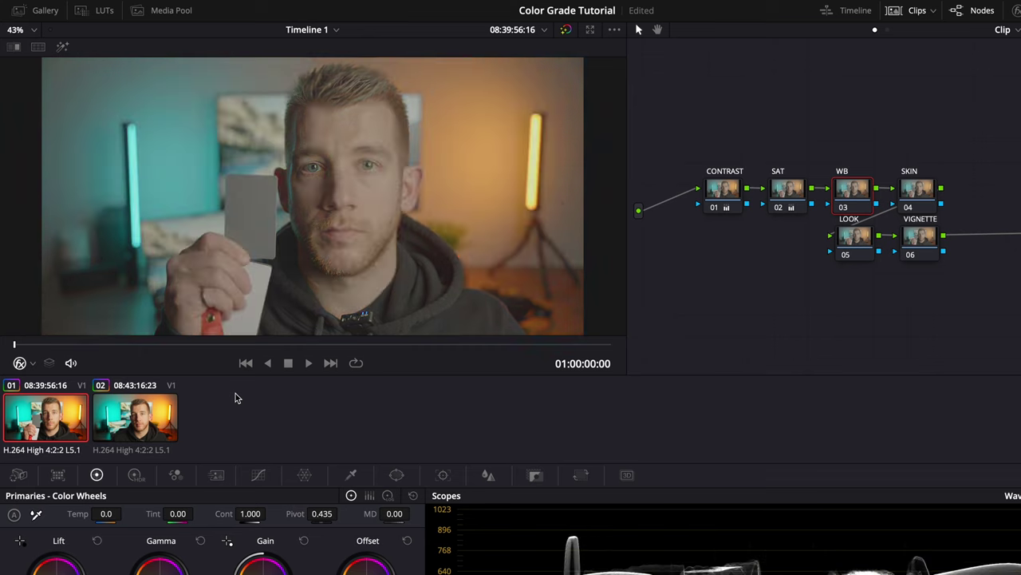
left_click(108, 411)
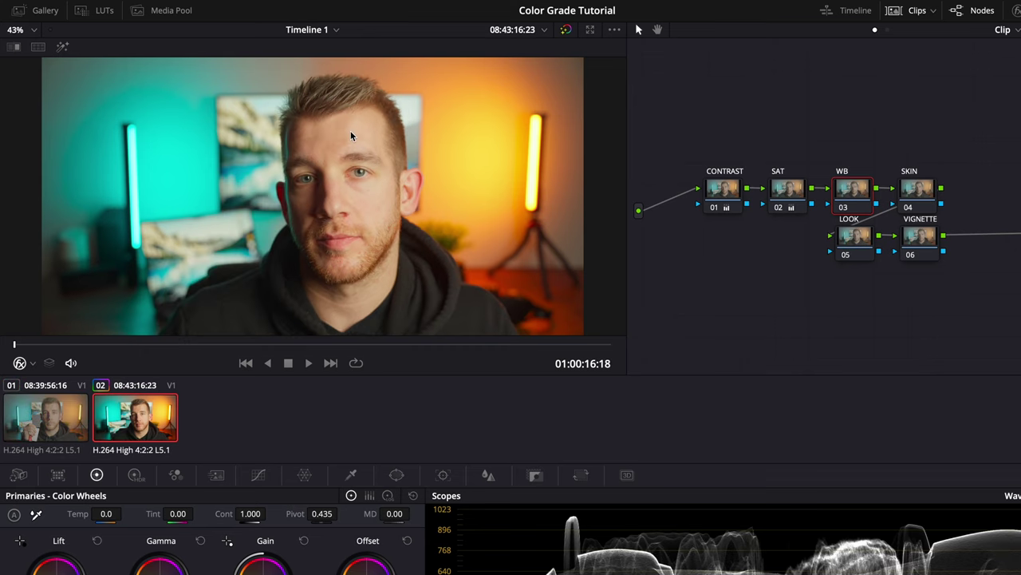
Grab a still of clip 02's grade and view it in the Gallery as 1.2.1
right_click(419, 138)
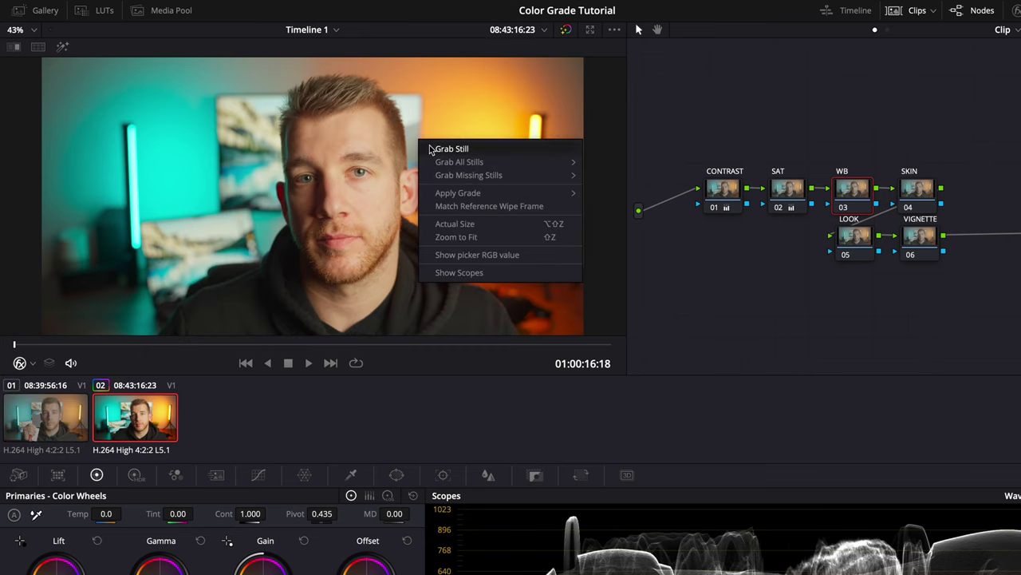
left_click(431, 149)
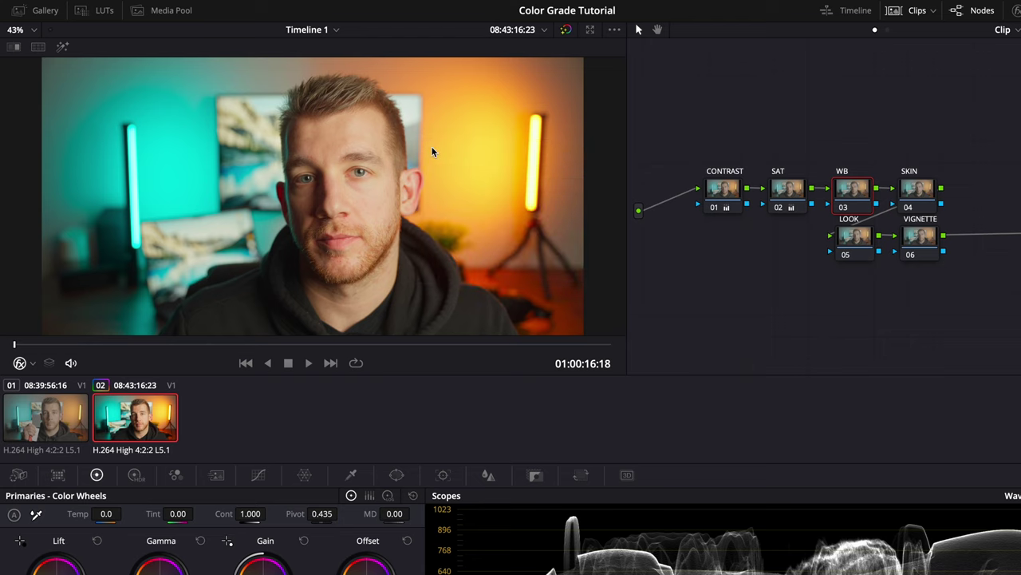
left_click(45, 11)
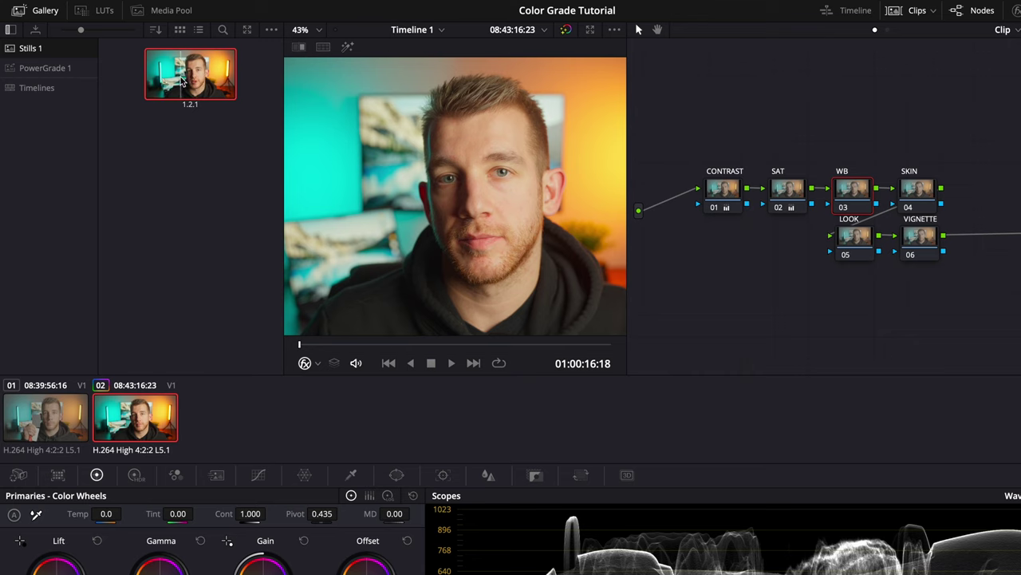
right_click(182, 80)
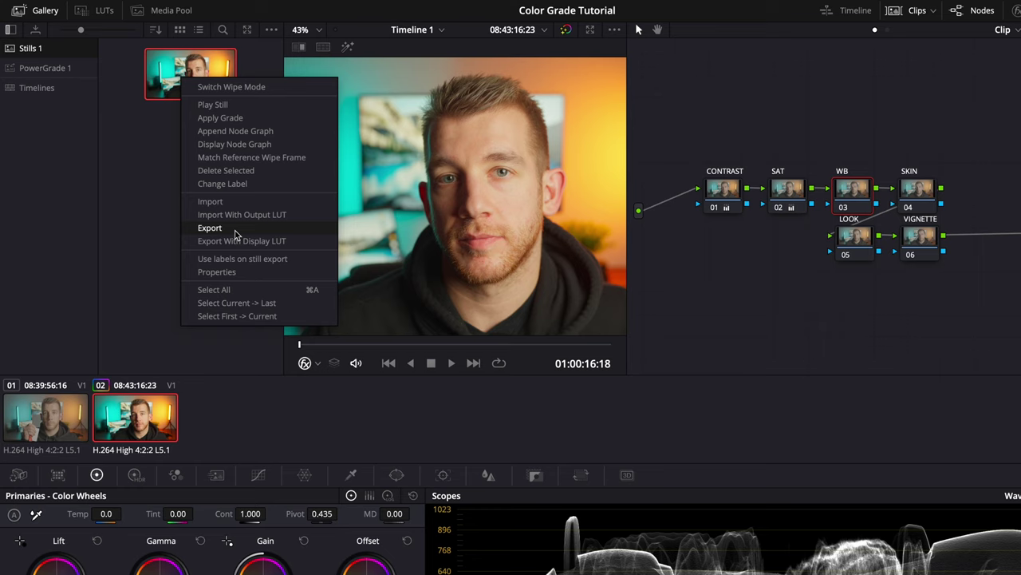
Inspect the node tree stored in still 1.2.1, then close it
left_click(238, 144)
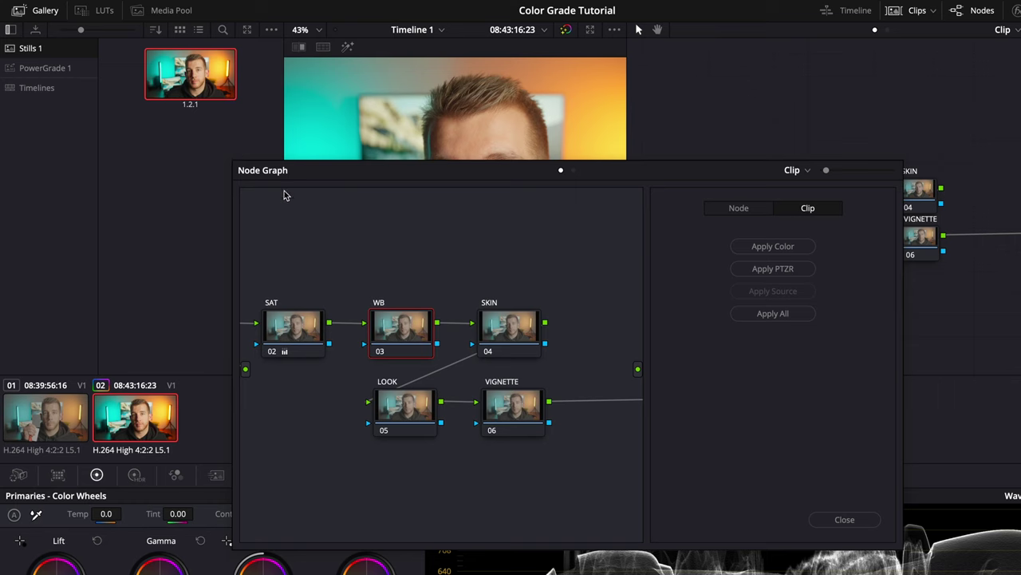
left_click_drag(431, 278, 396, 263)
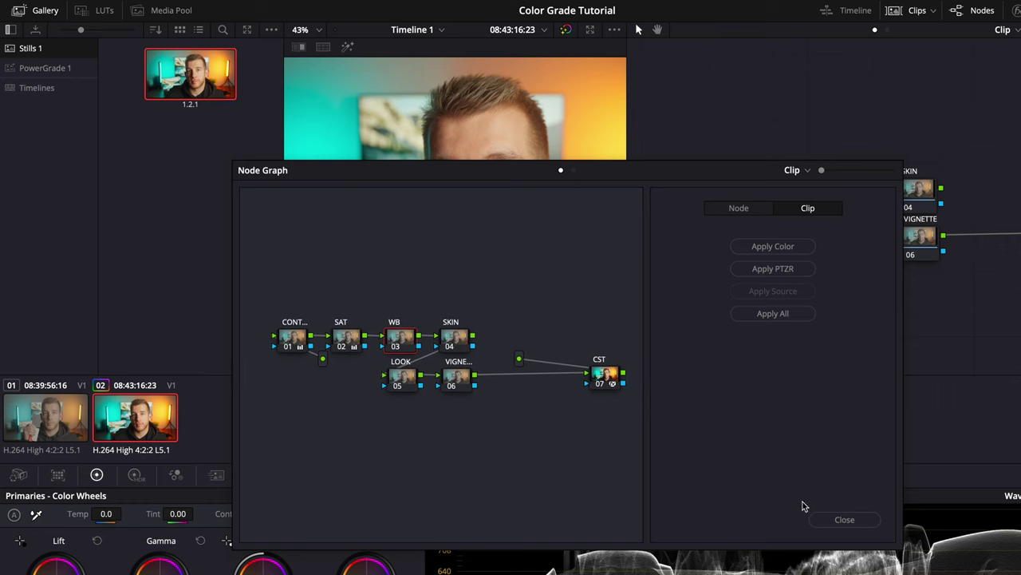
left_click(837, 520)
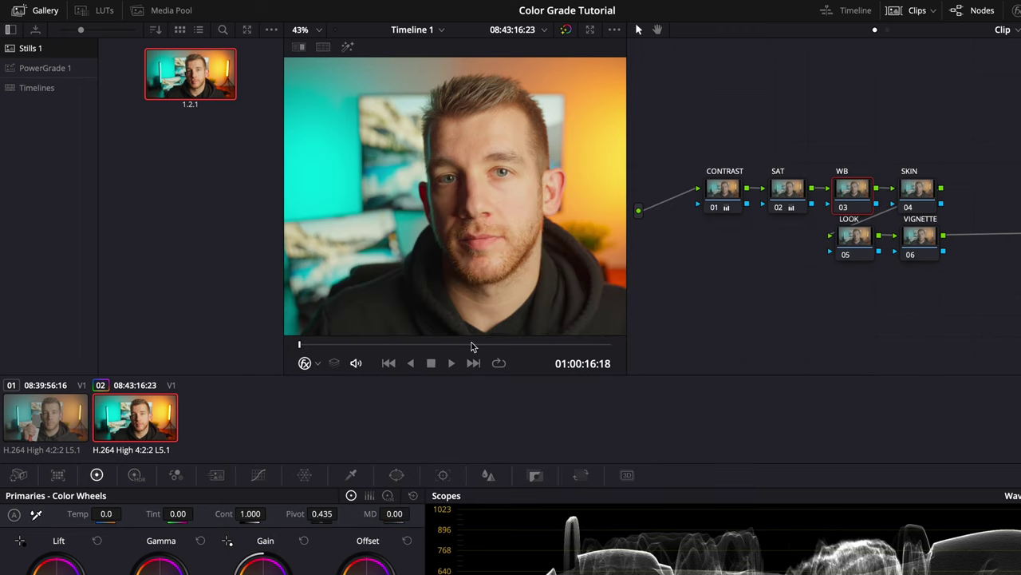
Select clip 01 and apply still 1.2.1's grade to it
left_click(30, 407)
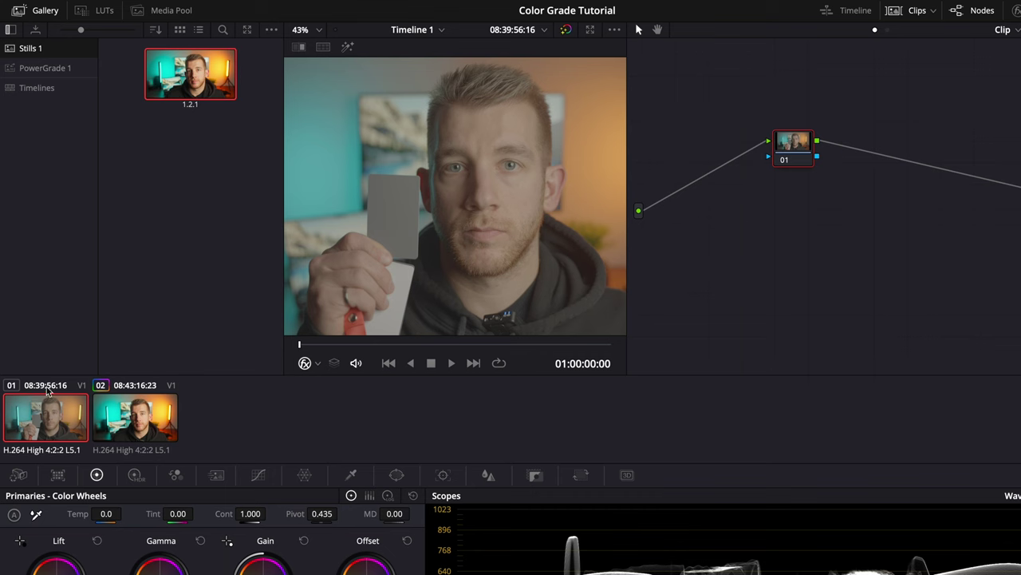
right_click(174, 90)
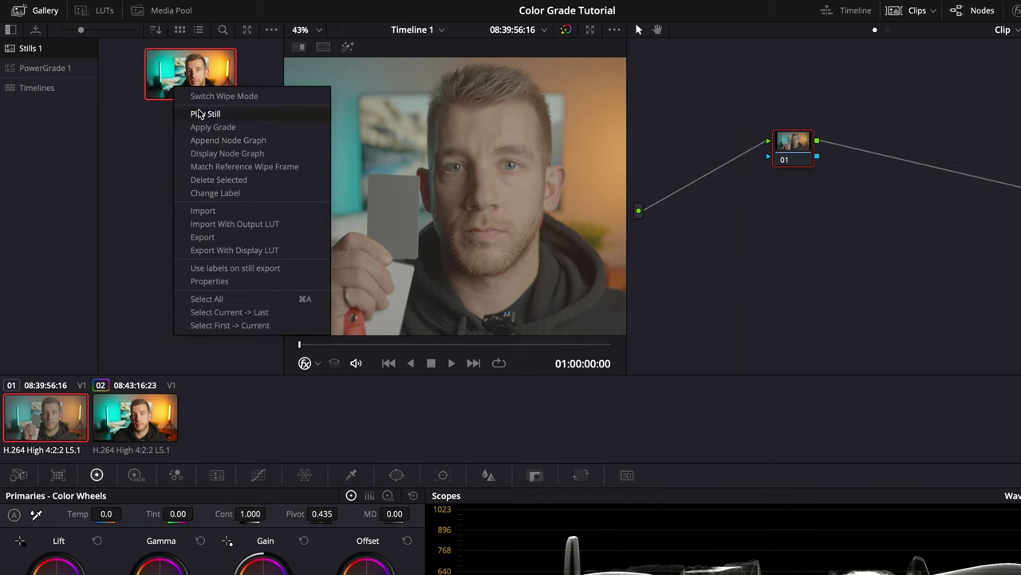
left_click(209, 127)
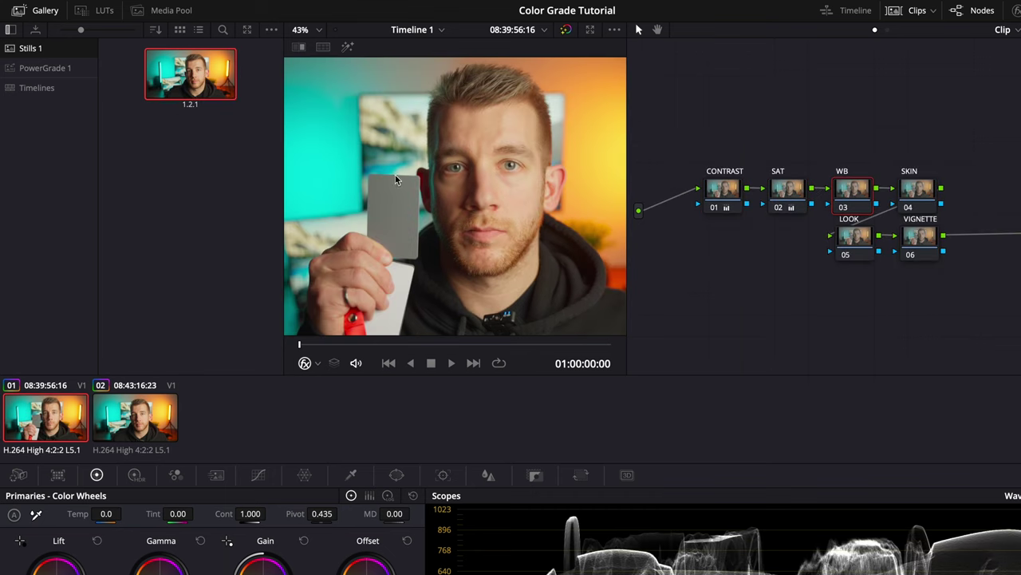
scroll(479, 197, "down", 3)
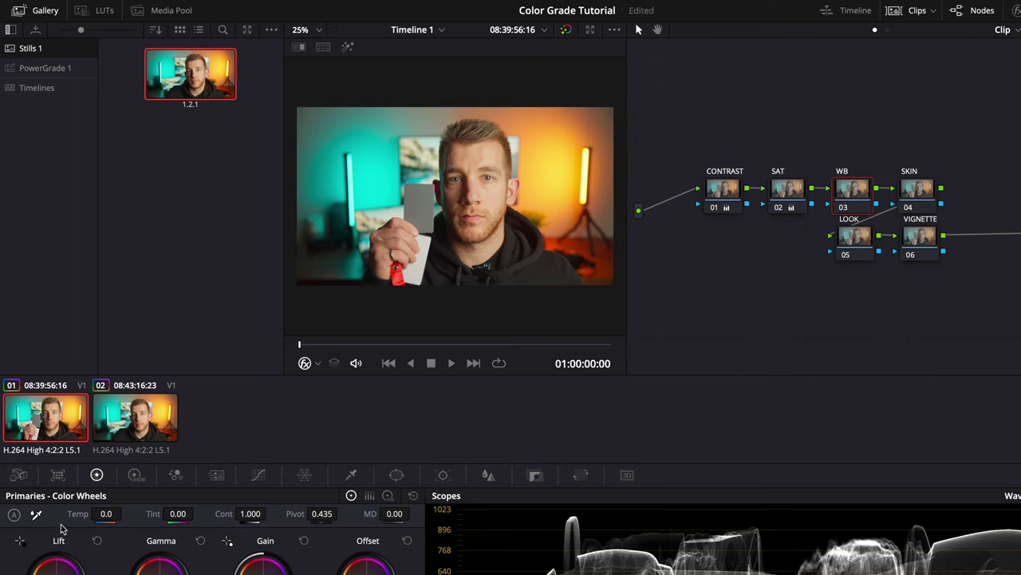
Sample the grey card so the WB node reads Temp -105.8, Tint 1.35, then hide the clip thumbnails
left_click(422, 208)
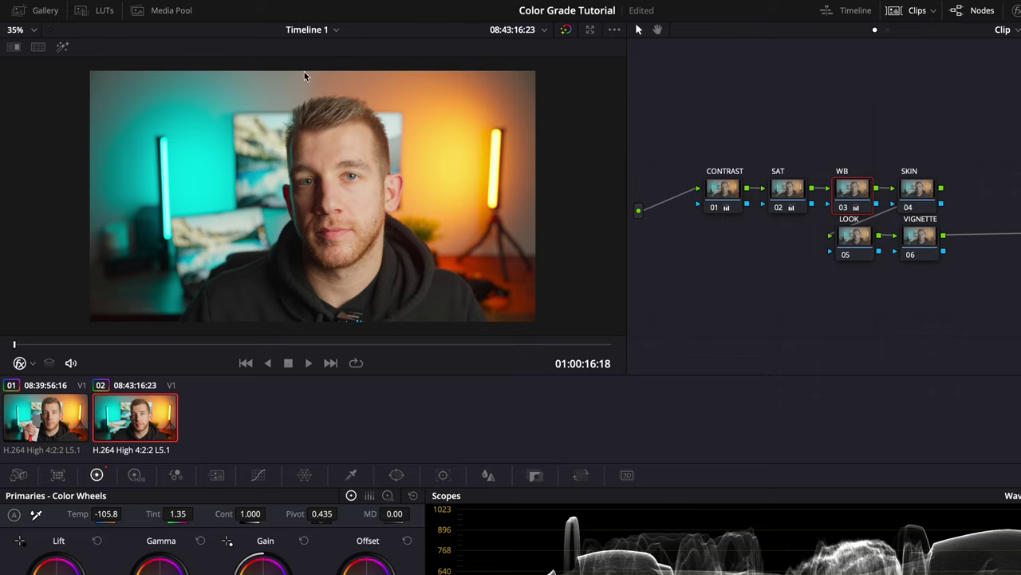
left_click(906, 14)
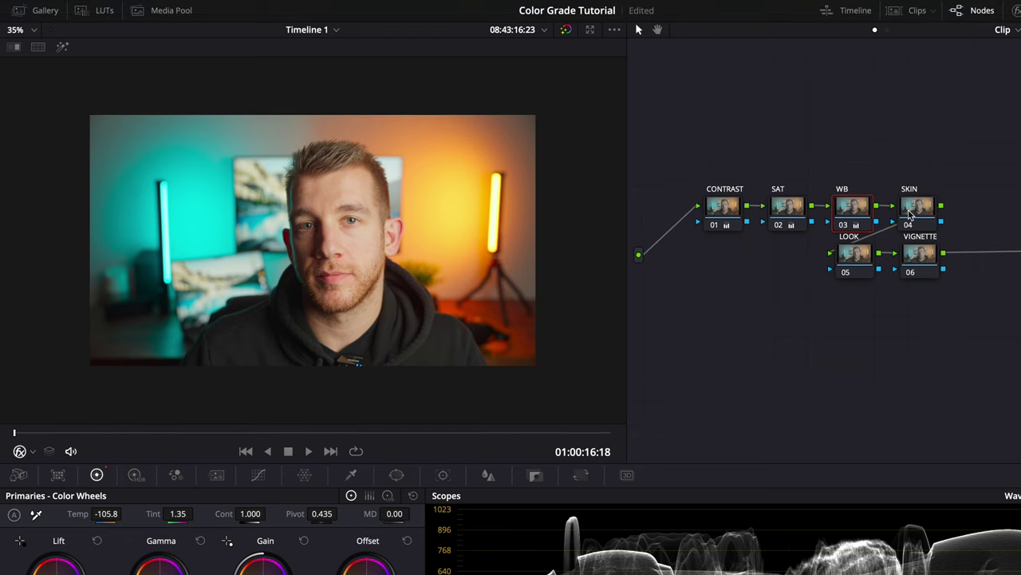
Select the SKIN node and switch the scope to the Vectorscope
left_click(909, 214)
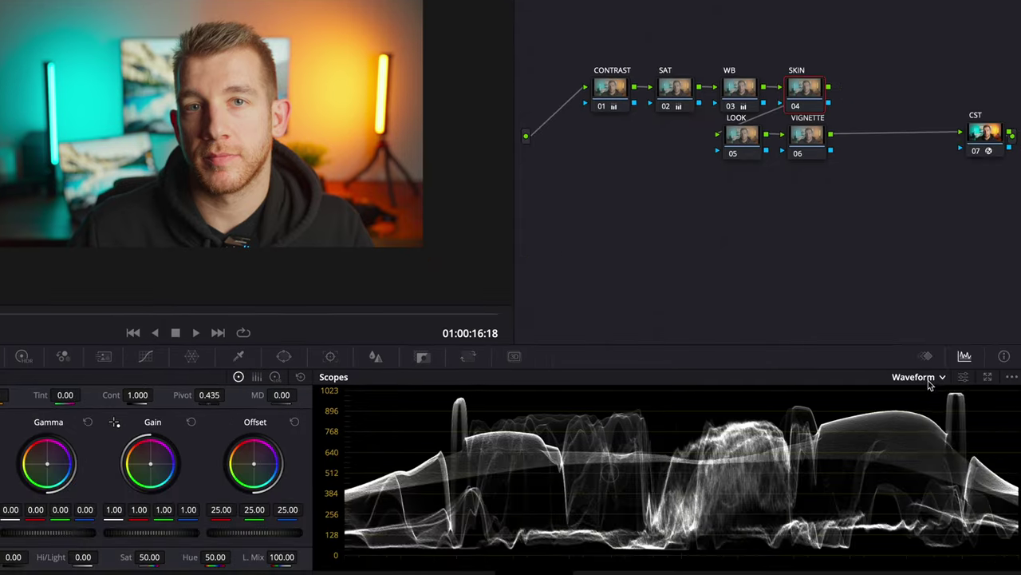
left_click(1015, 496)
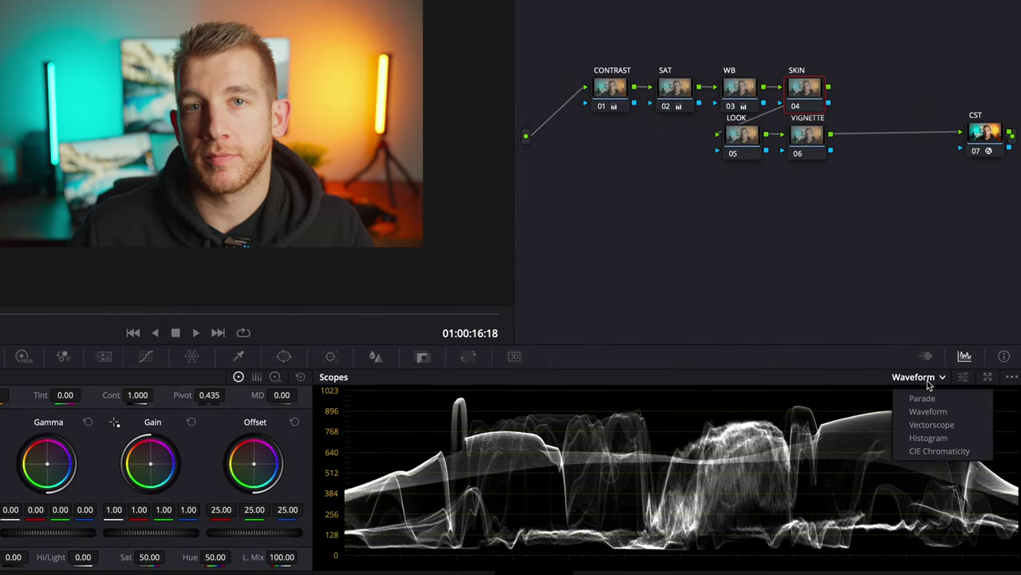
left_click(934, 425)
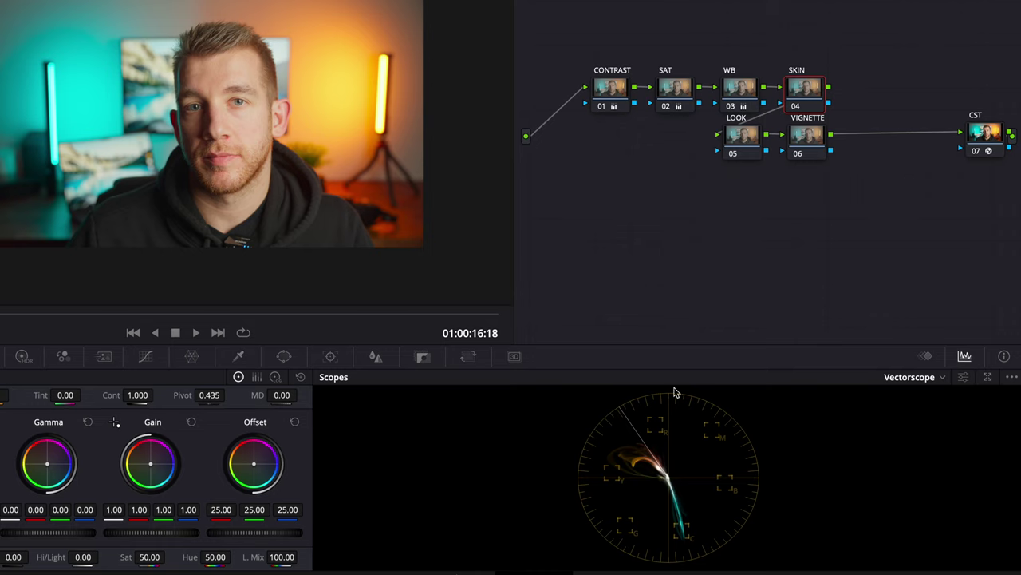
Toggle the vectorscope's skin tone indicator line, leaving it shown
left_click(964, 377)
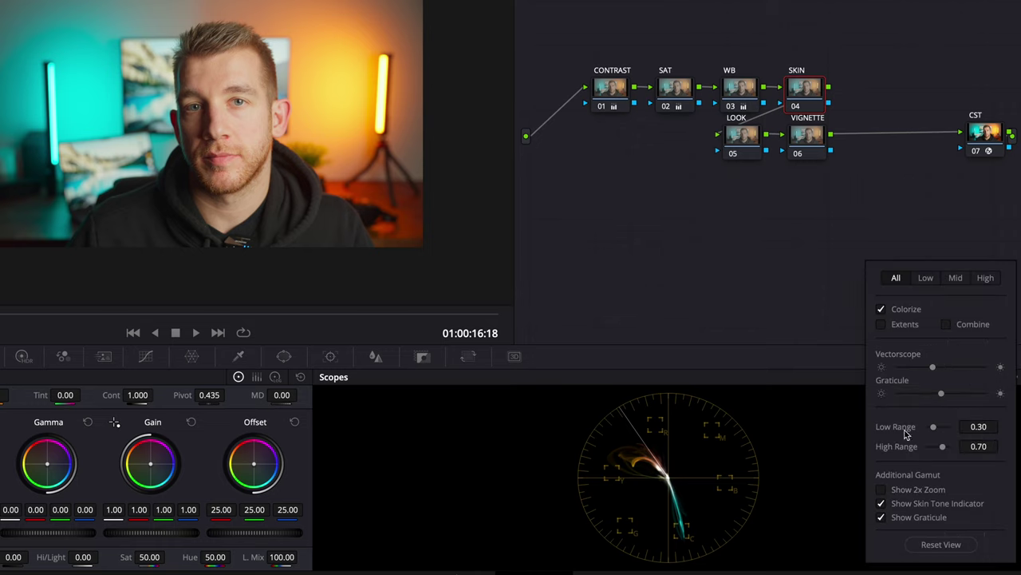
left_click(898, 505)
left_click(897, 504)
left_click(897, 504)
left_click(898, 505)
left_click(805, 91)
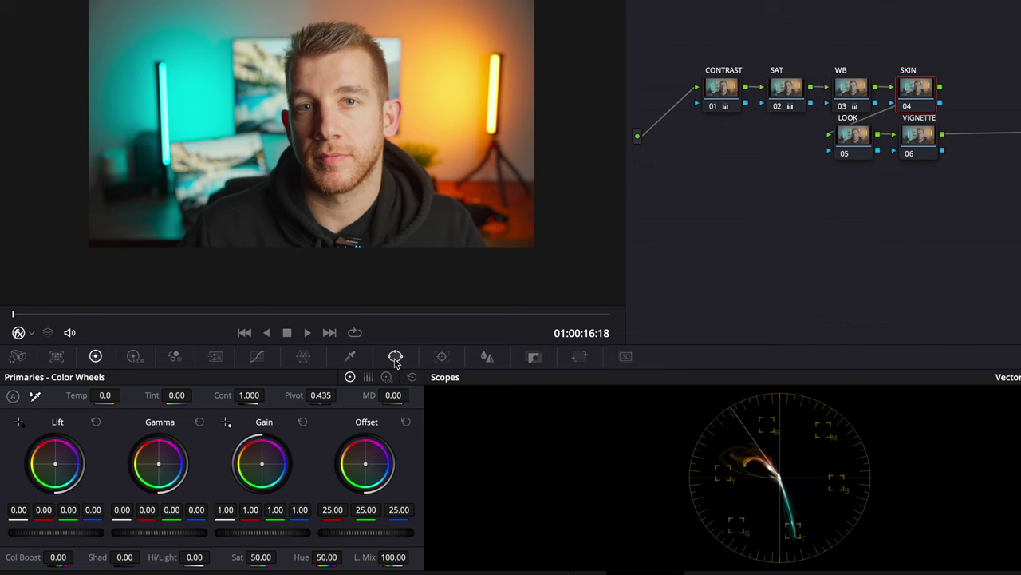
left_click(395, 357)
Draw a closed polygon window around the face and view it isolated with highlight
left_click(28, 532)
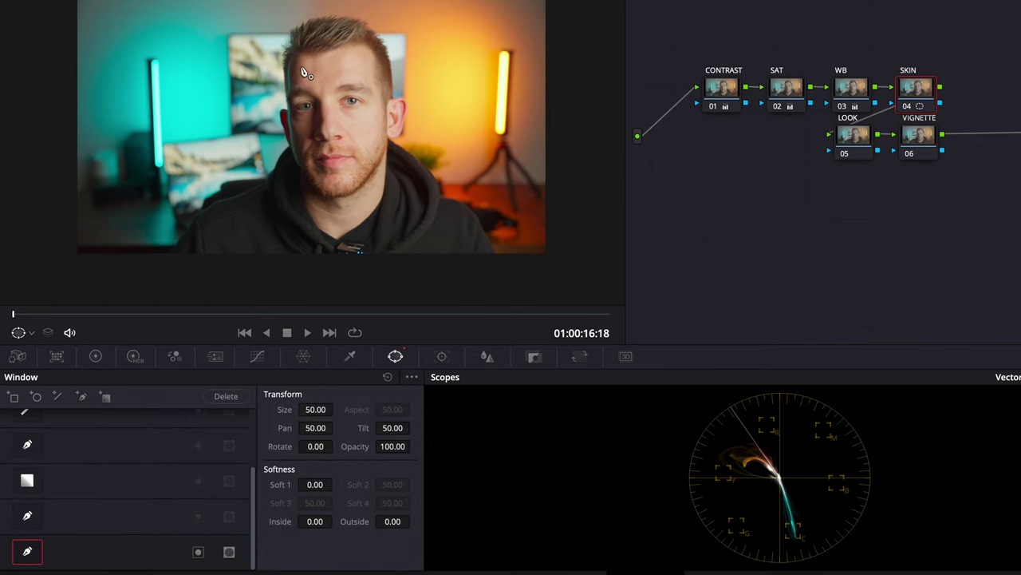
left_click(300, 63)
left_click(354, 56)
left_click(363, 66)
left_click(375, 108)
left_click(369, 156)
left_click(344, 174)
left_click(318, 153)
left_click(310, 128)
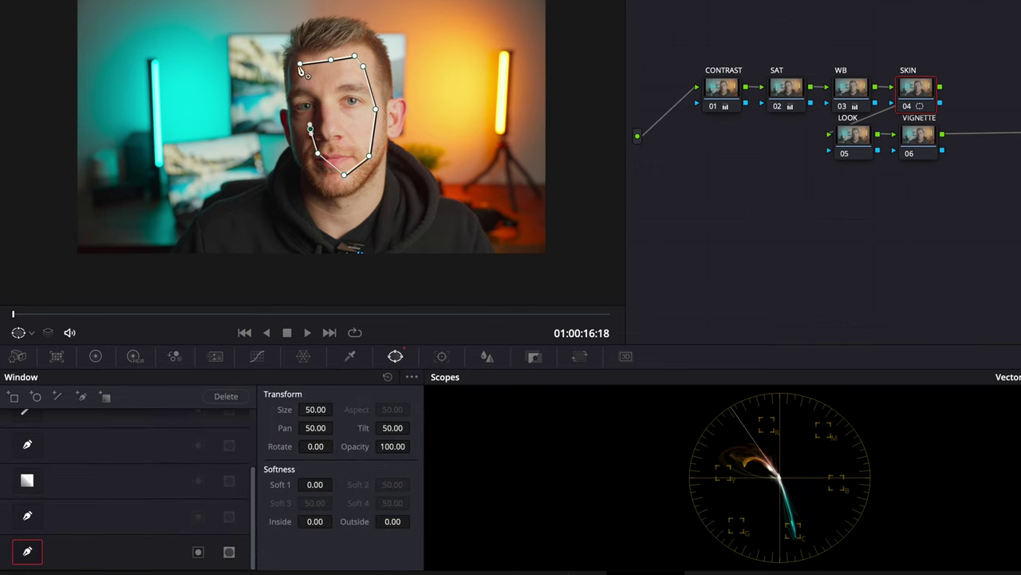
left_click(300, 64)
key("shift+h")
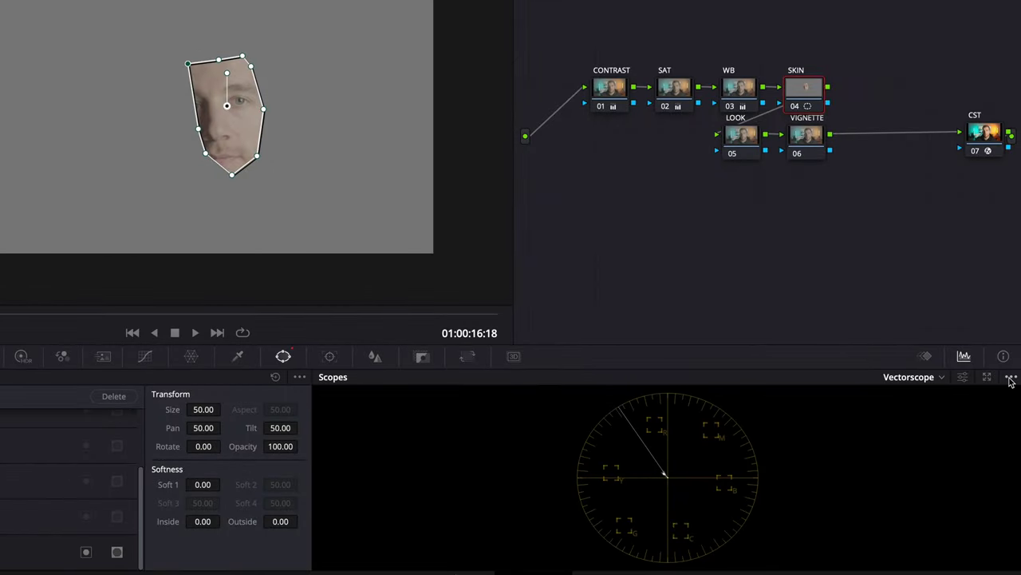
Zoom the vectorscope trace to 2x
left_click(1011, 378)
left_click(963, 376)
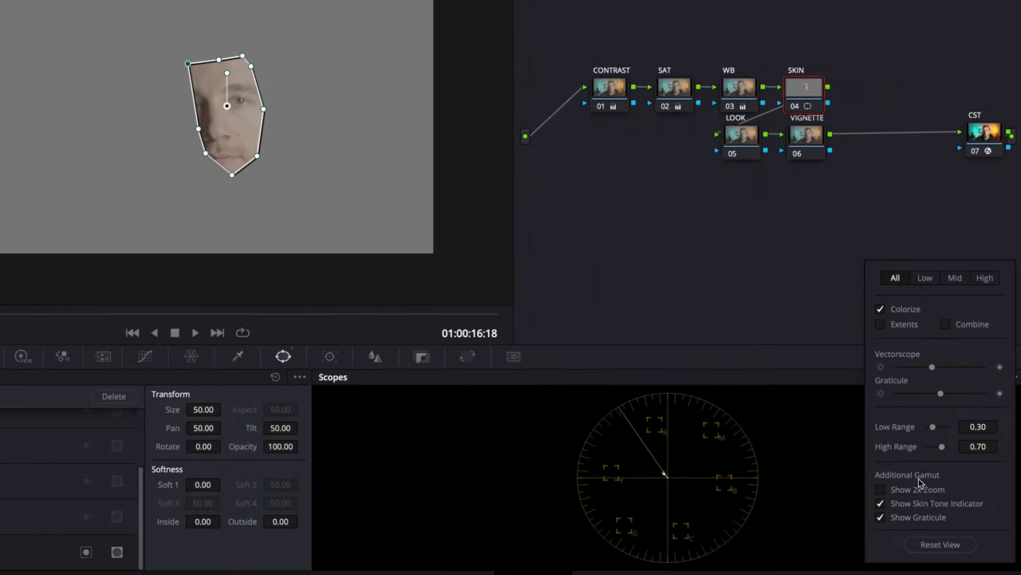
left_click(918, 488)
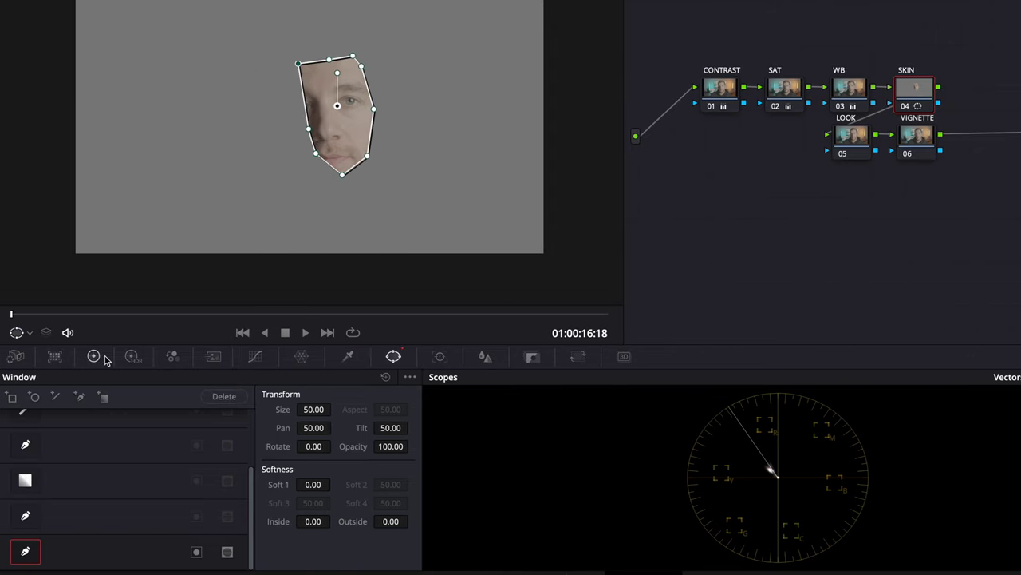
Raise the SKIN node's Tint on the primary wheels to warm the skin
left_click(94, 357)
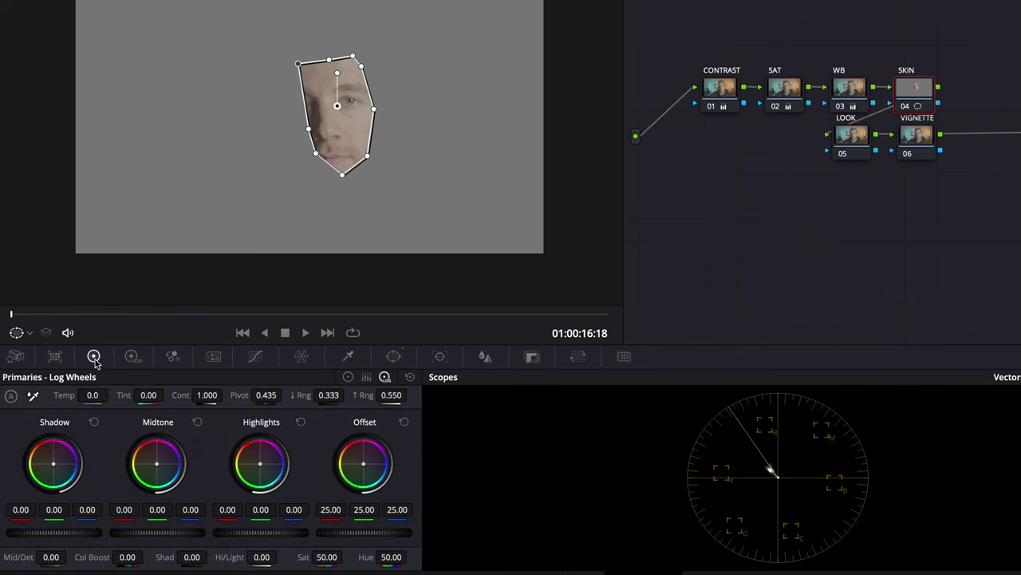
left_click(149, 395)
left_click_drag(149, 395, 158, 395)
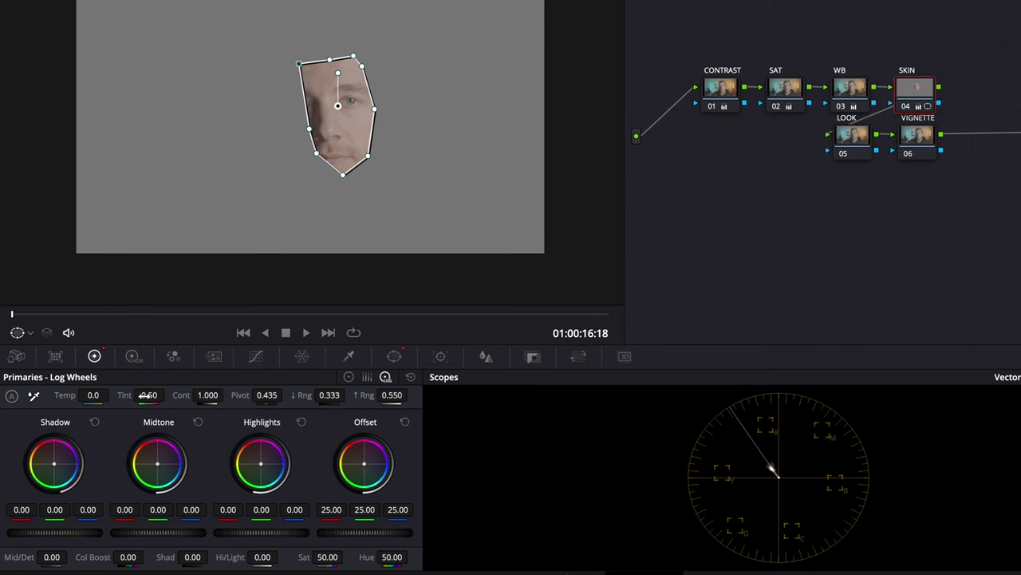
Exit highlight view and hide the face window outline on the viewer
key("shift+h")
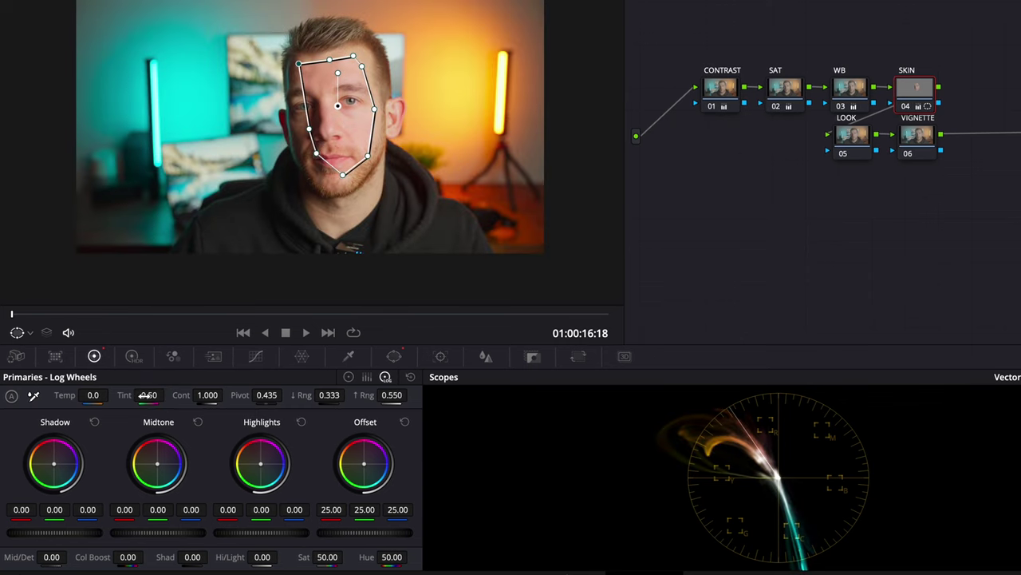
left_click(395, 356)
left_click(26, 550)
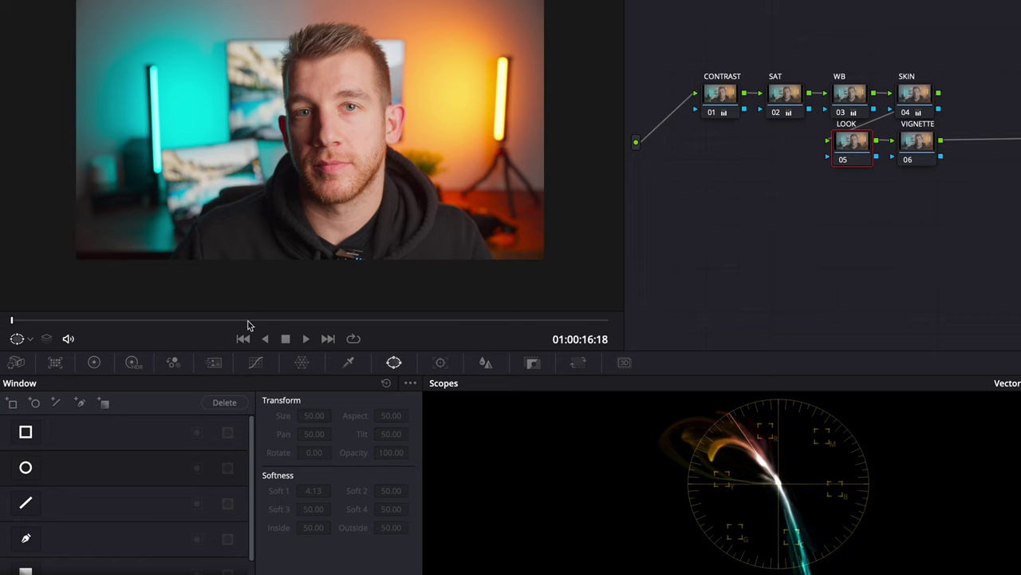
Cool the lift slightly and push the LOOK node's Log shadows toward teal (-0.17, 0.04, 0.08)
left_click(94, 363)
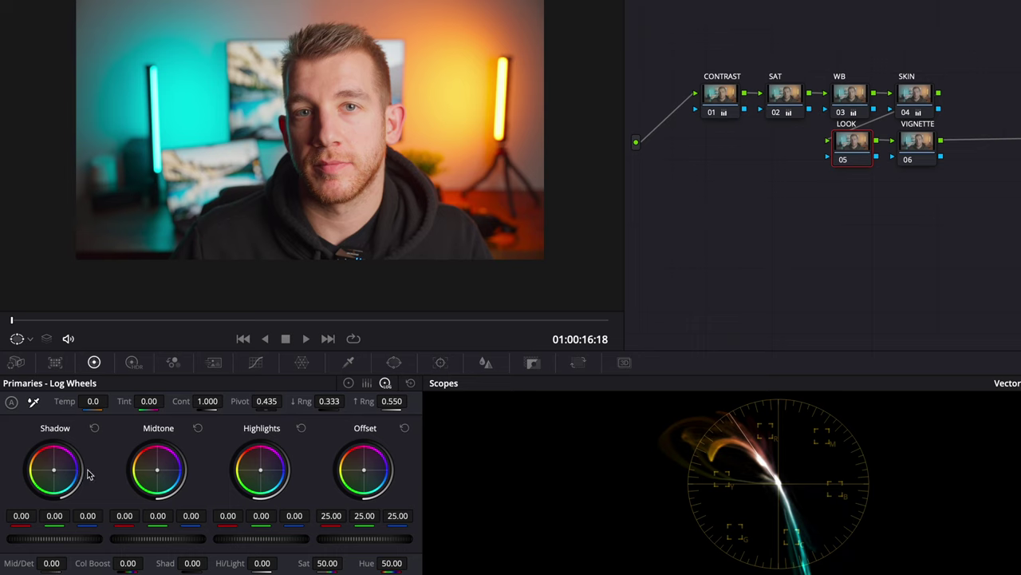
left_click(348, 384)
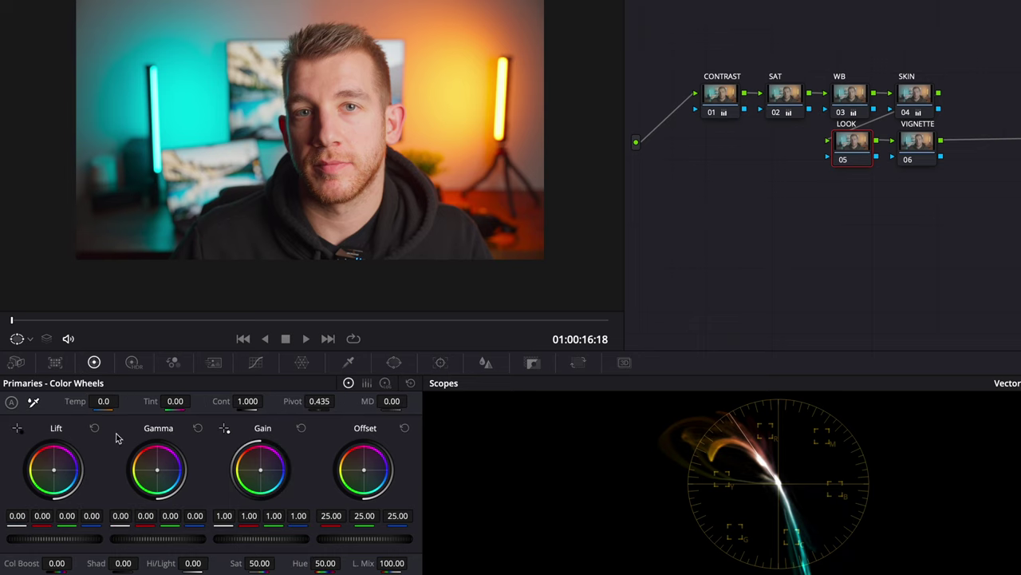
left_click_drag(52, 483, 61, 490)
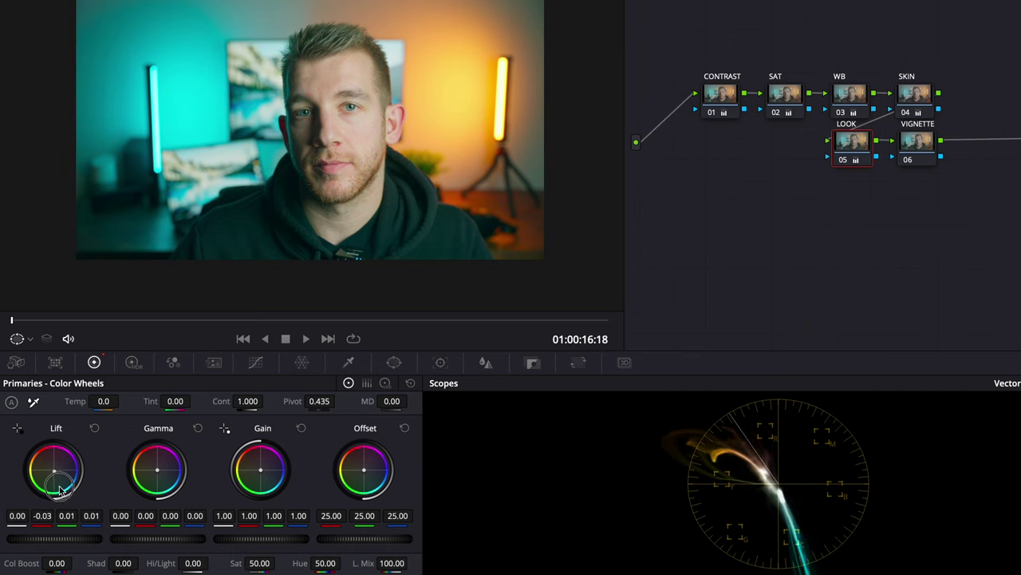
left_click(384, 384)
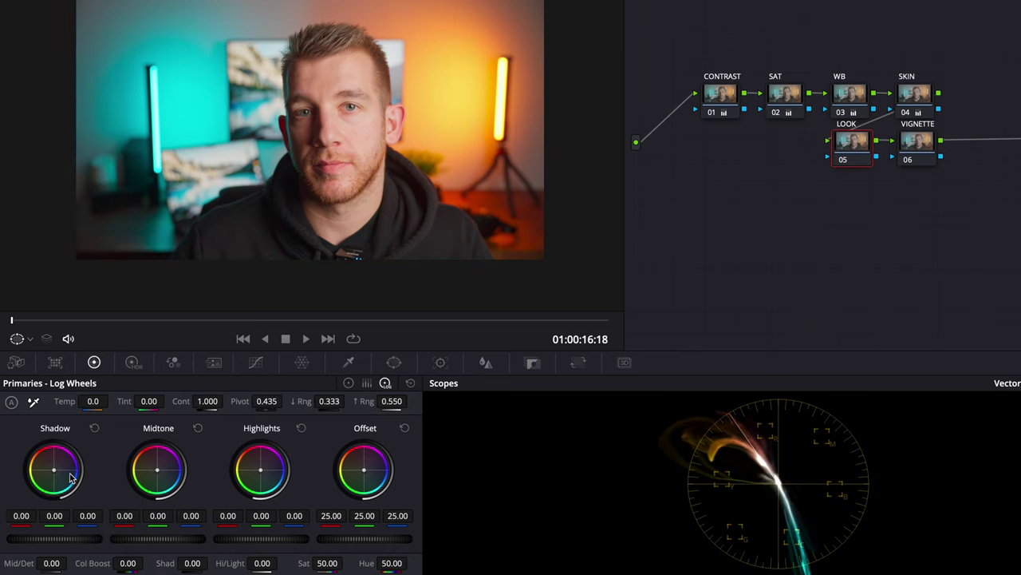
left_click_drag(59, 477, 70, 508)
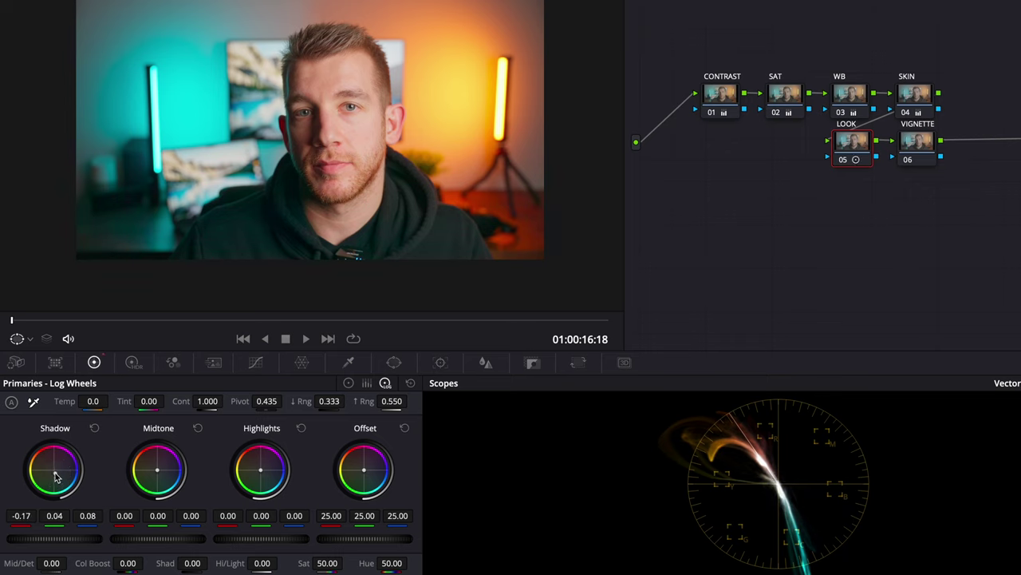
Toggle the LOOK node off and back on to compare the grade
left_click(844, 160)
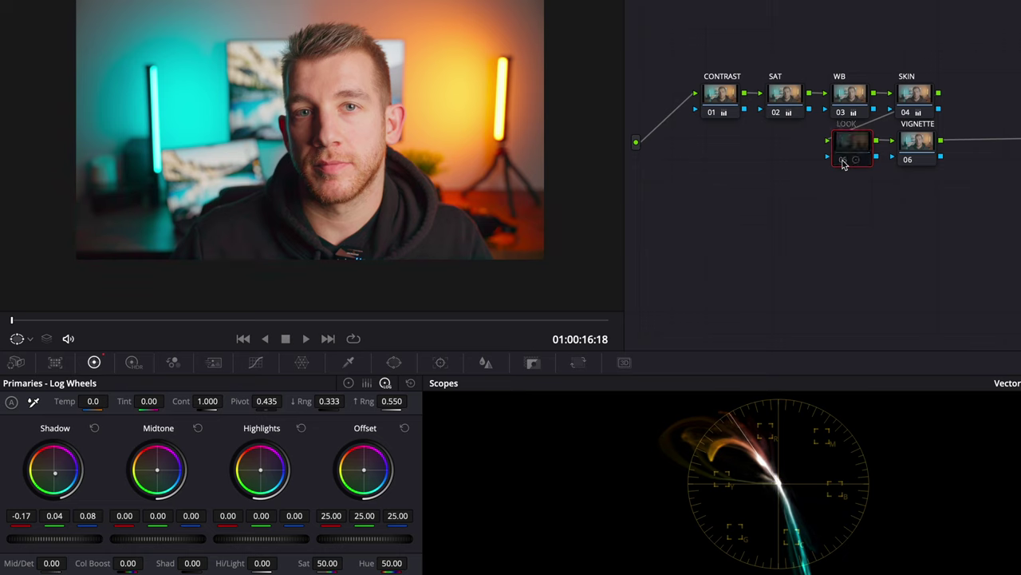
left_click(843, 160)
left_click(912, 143)
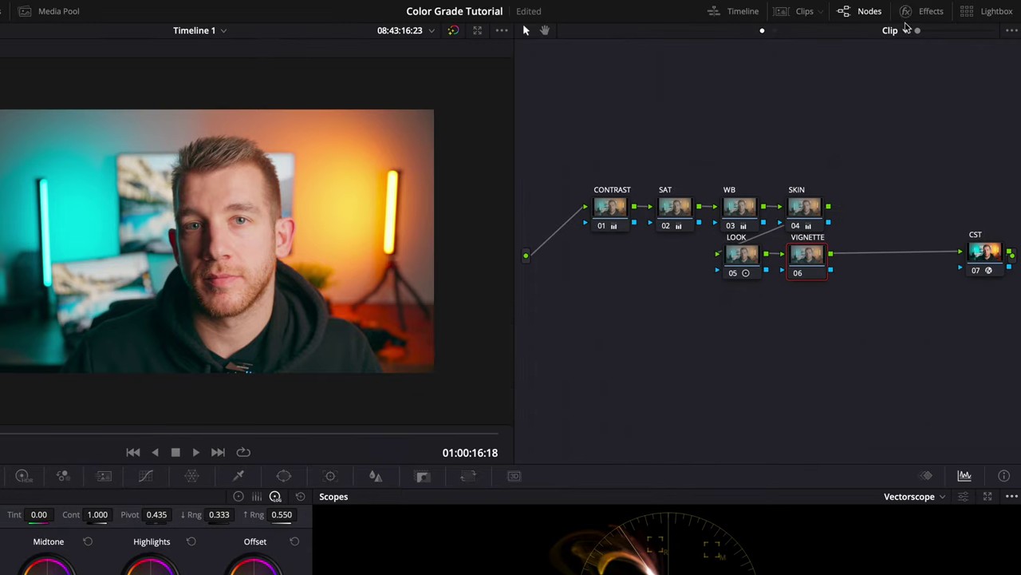
Apply an Advanced-mode Vignette to node 06 with Size 1.000, Softness 1.000, Transparency 0.486
left_click(932, 11)
left_click(1004, 58)
type("vig")
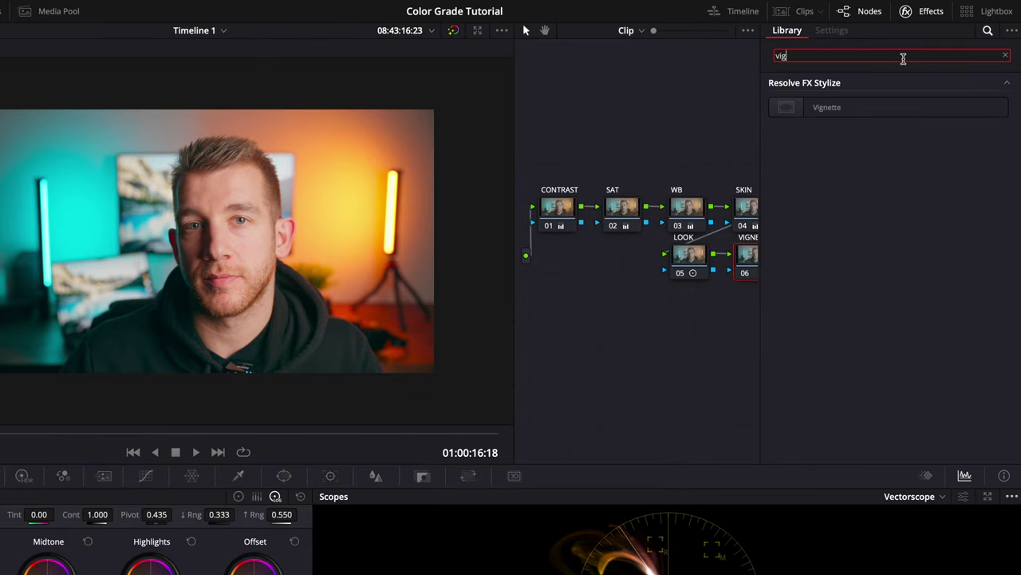
left_click_drag(842, 107, 750, 256)
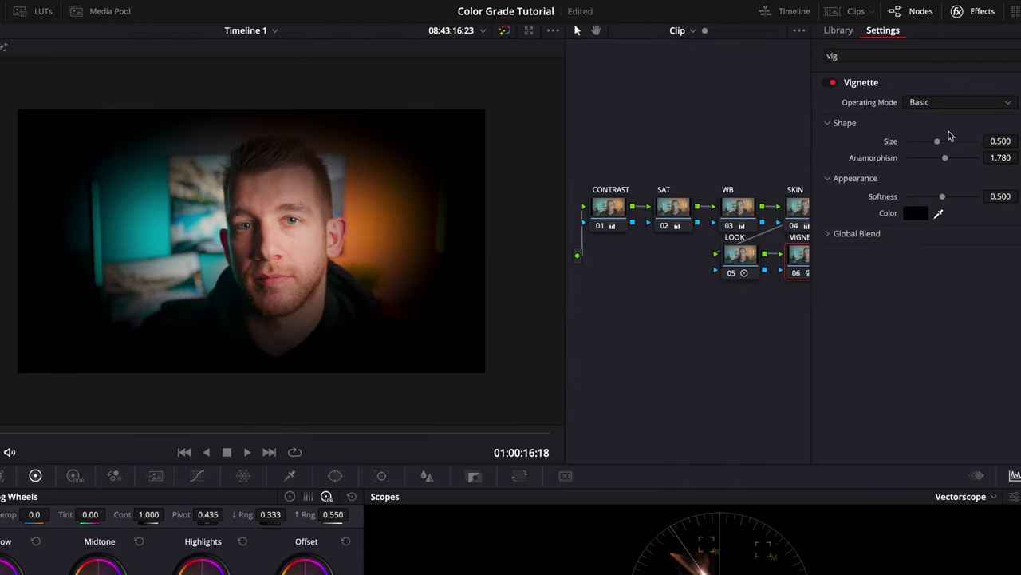
left_click(914, 102)
left_click(946, 136)
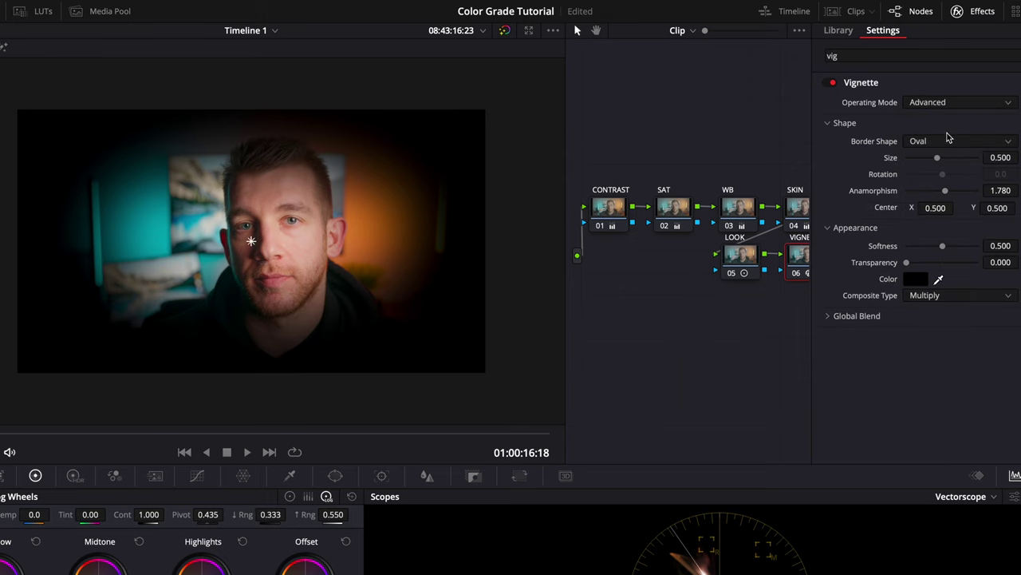
left_click_drag(947, 157, 1018, 158)
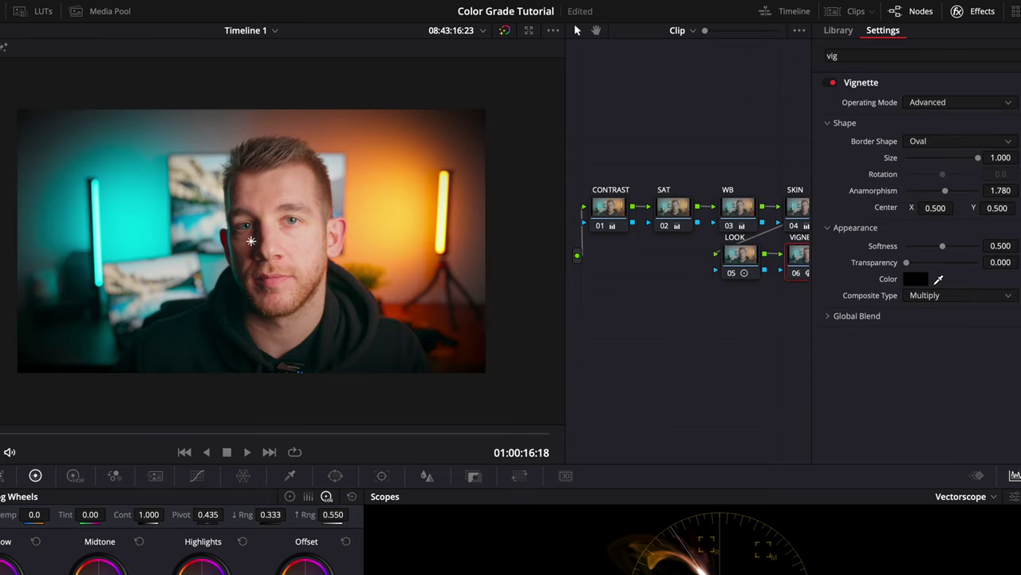
left_click_drag(944, 247, 1012, 246)
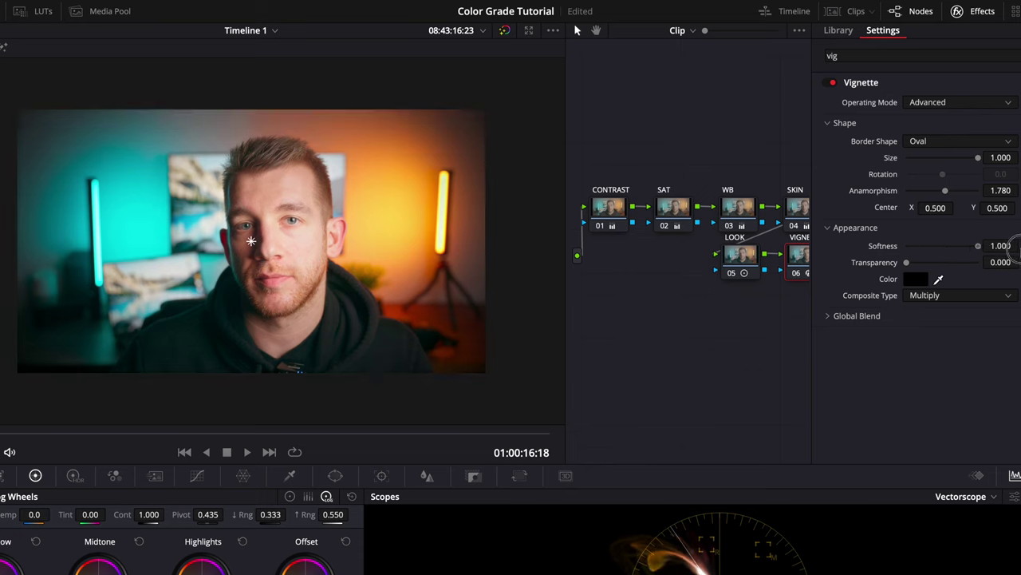
left_click_drag(907, 263, 942, 266)
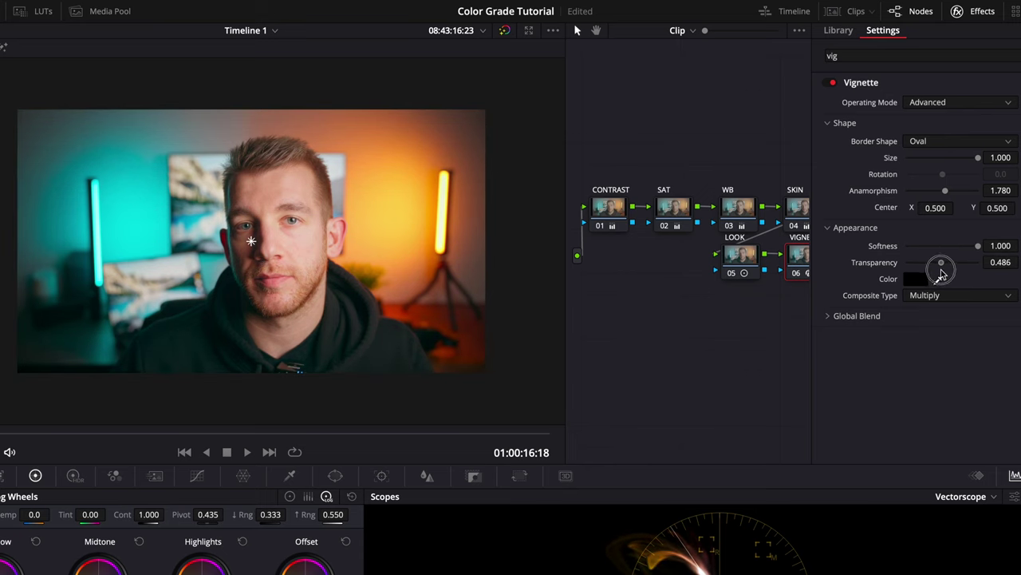